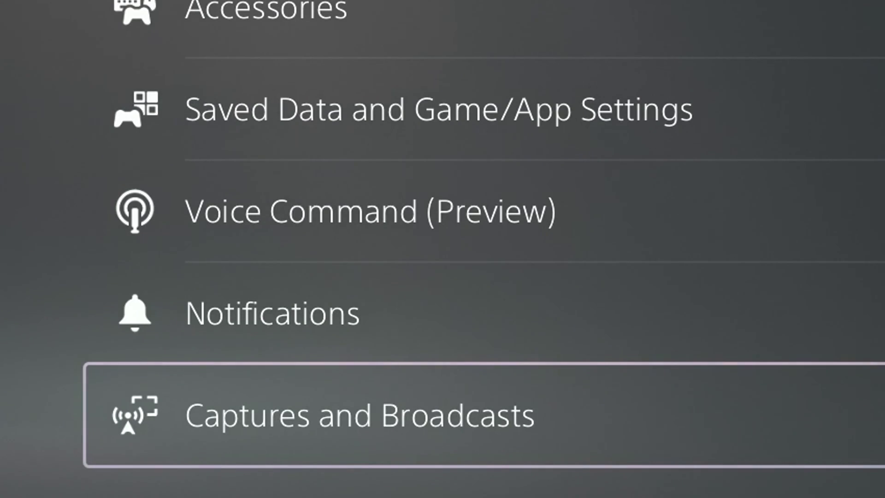
- Review the Create button mapping options under Captures and Broadcasts, leaving Standard selected
key("Return")
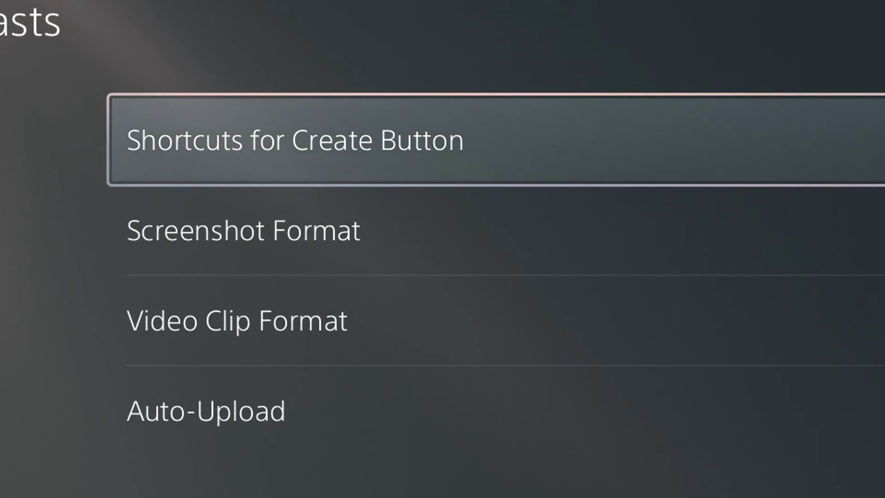
key("Return")
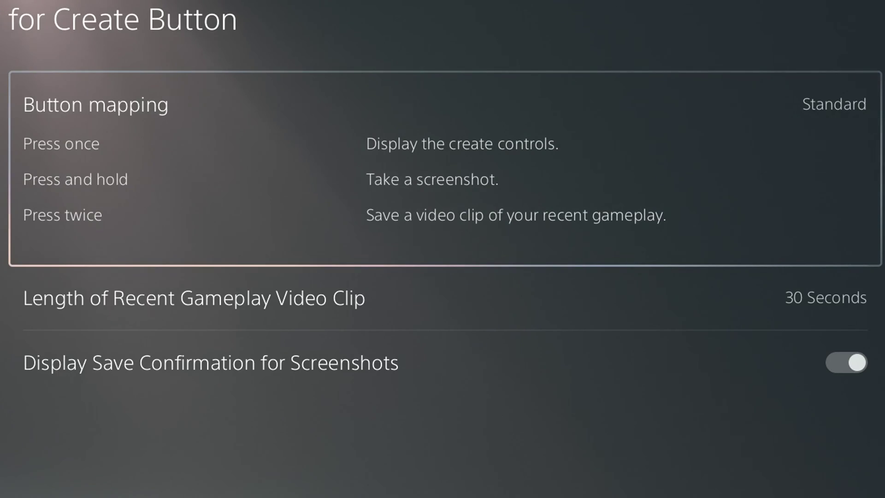
key("Return")
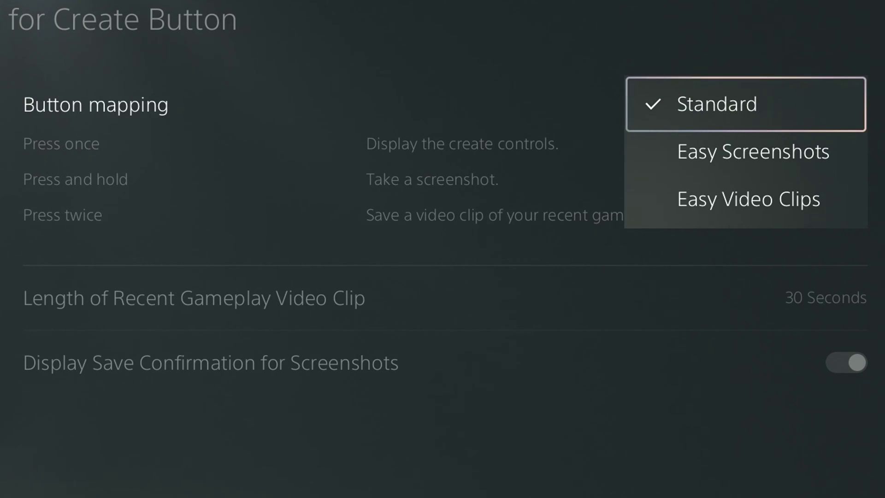
key("Down")
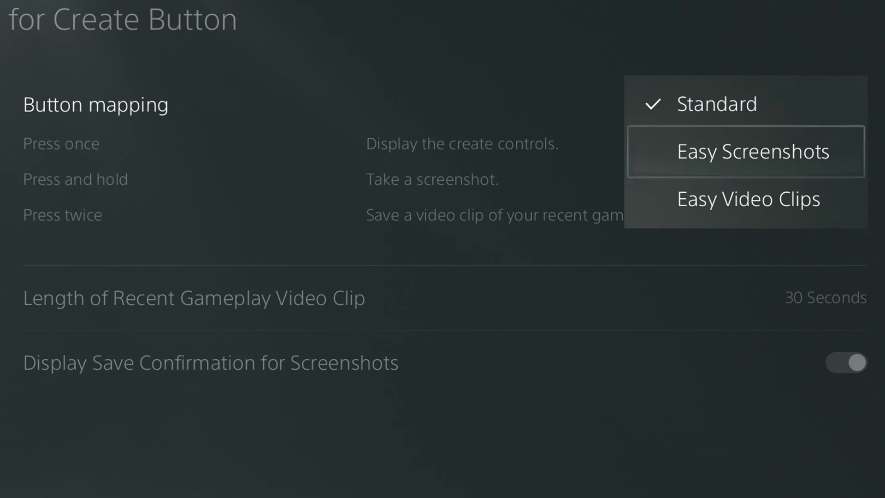
key("Down")
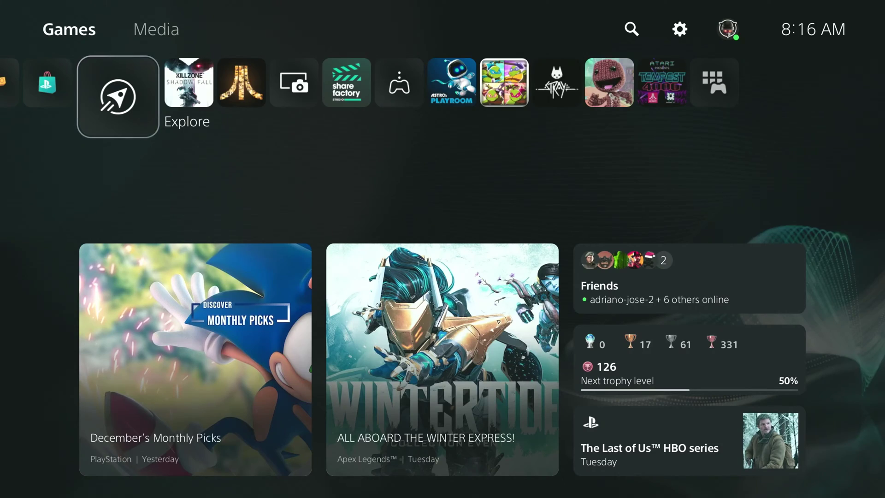
- Open the Media Gallery from the home row and browse its captures to the Sort and Filter button
key("Right")
key("Right")
key("Right")
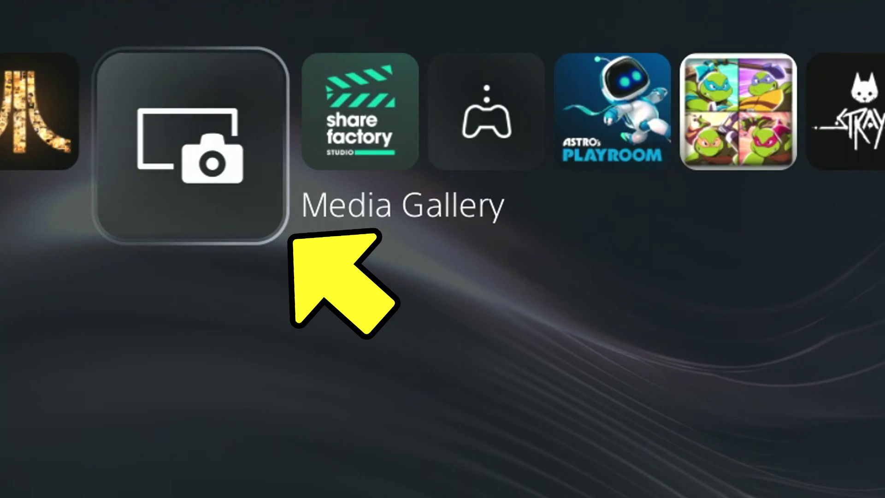
key("Return")
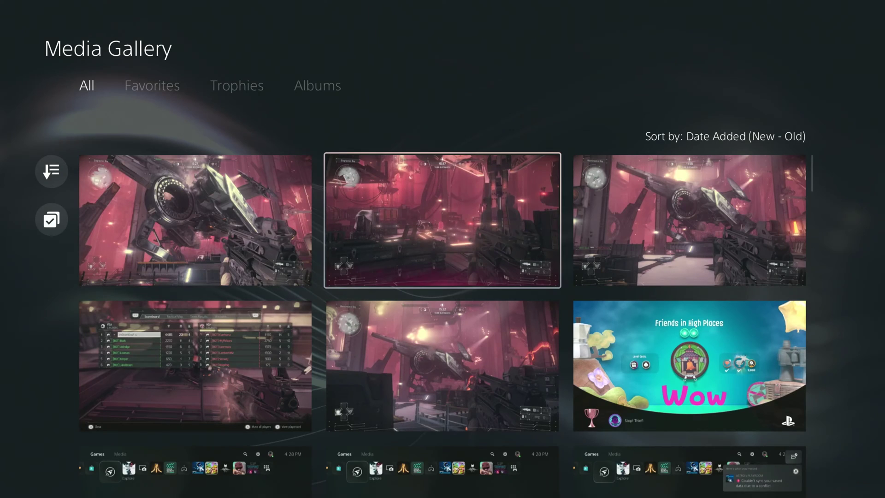
key("Down")
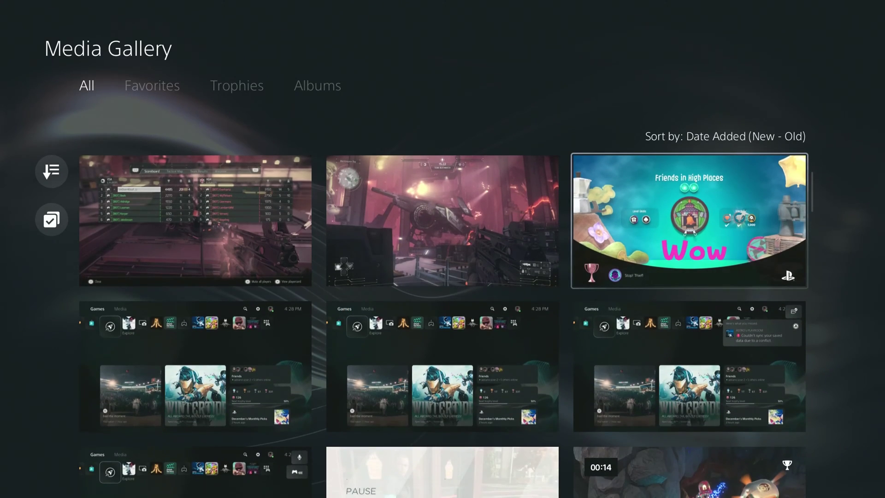
key("Down")
key("Down")
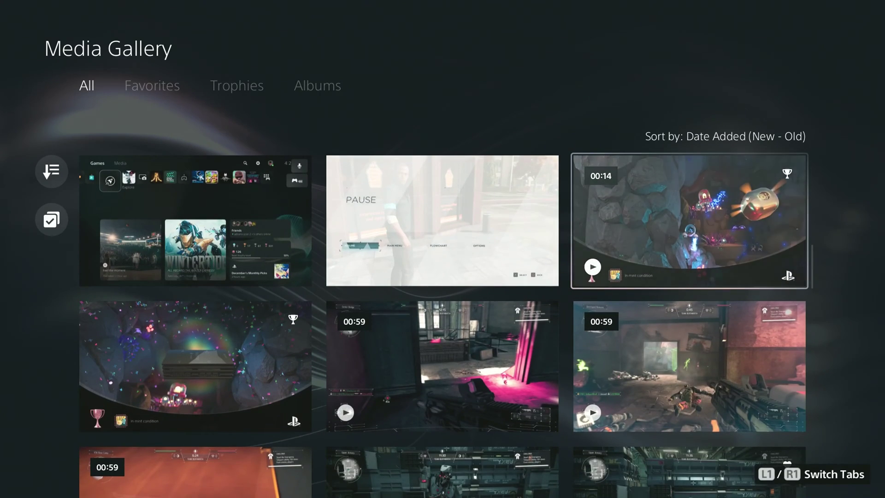
key("Down")
key("Down")
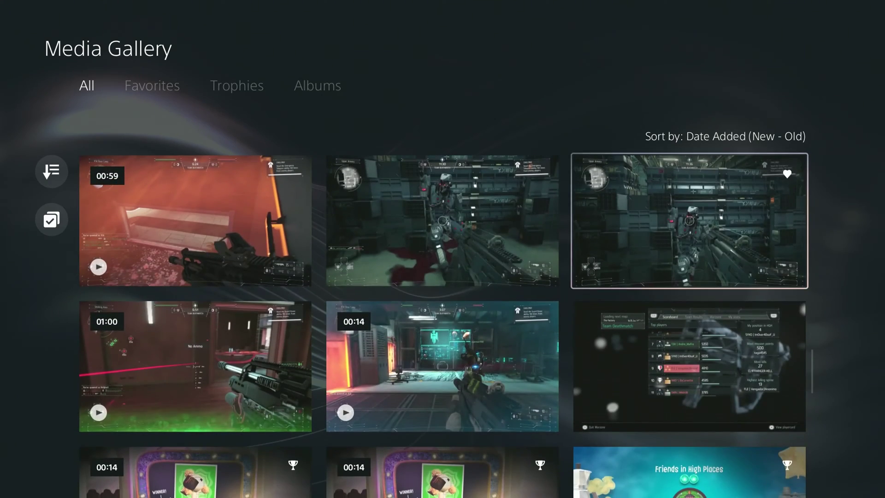
key("Down")
key("Left")
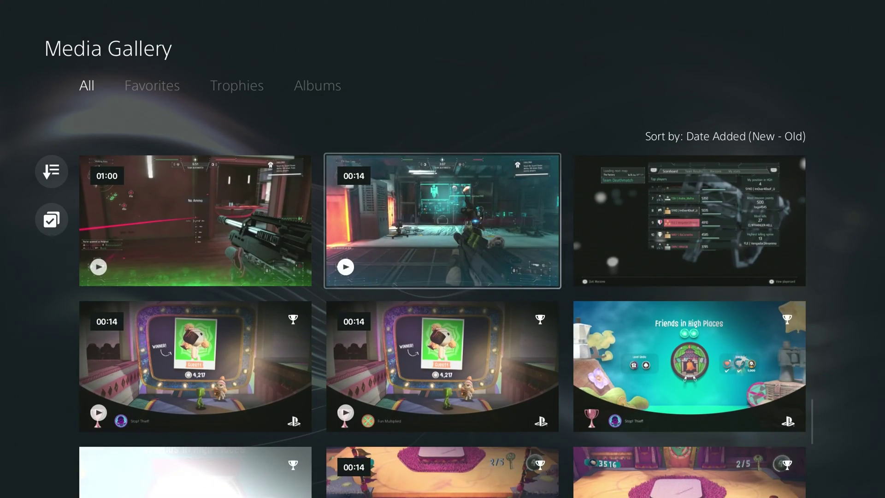
key("Left")
key("Left")
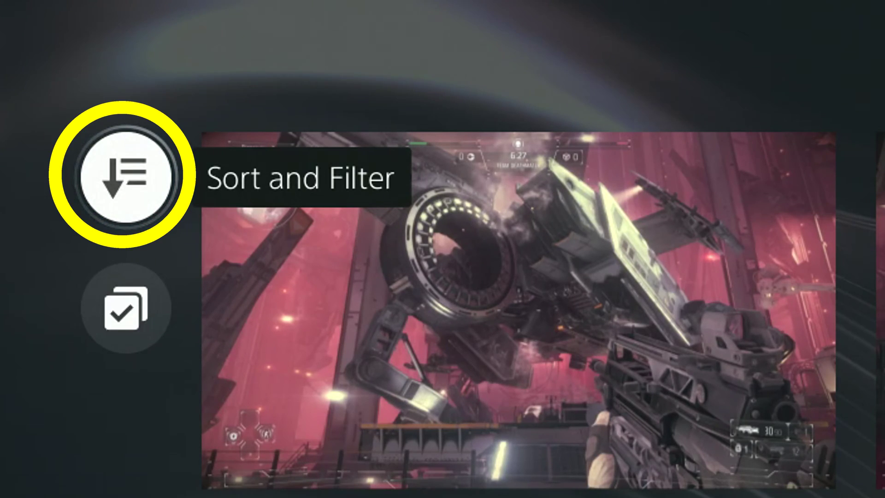
- Filter the gallery's Media Type to Screenshots only and scroll back to the newest
key("Return")
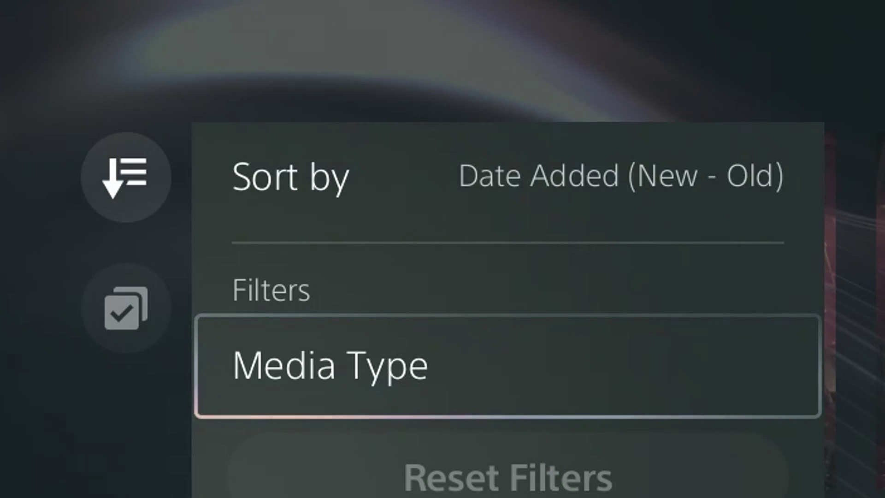
key("Return")
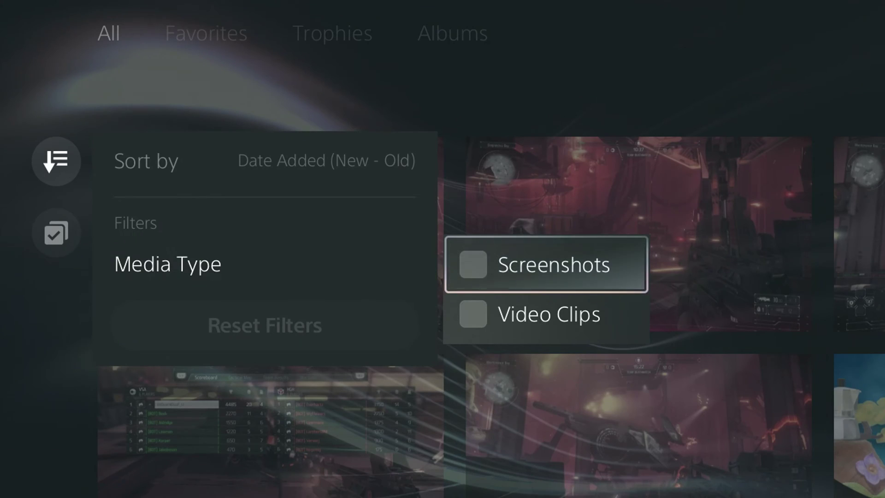
key("Return")
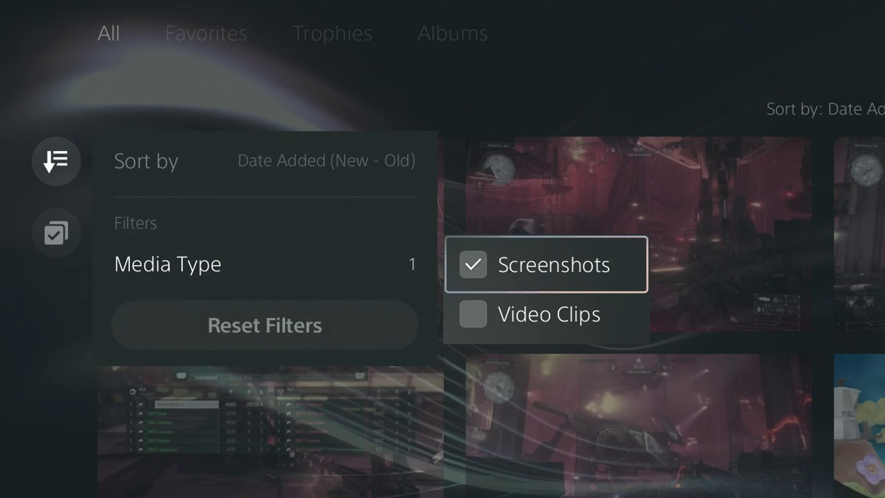
key("Escape")
key("Up")
key("Up")
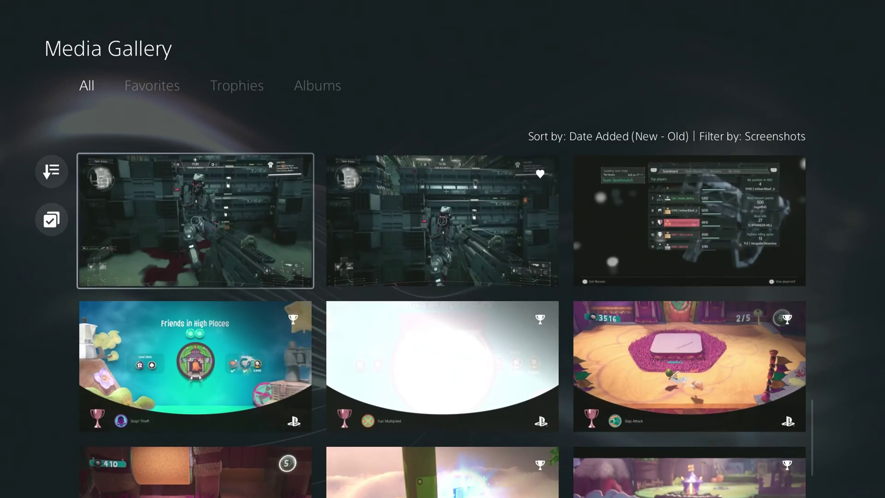
key("Up")
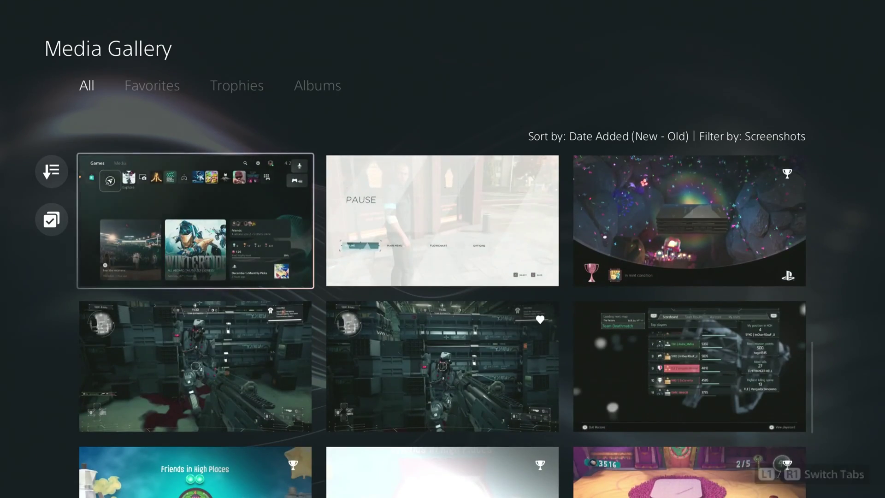
key("Up")
key("Up")
- Multi-select the unwanted home-screen captures, the trophy shot and the PAUSE shot
key("Left")
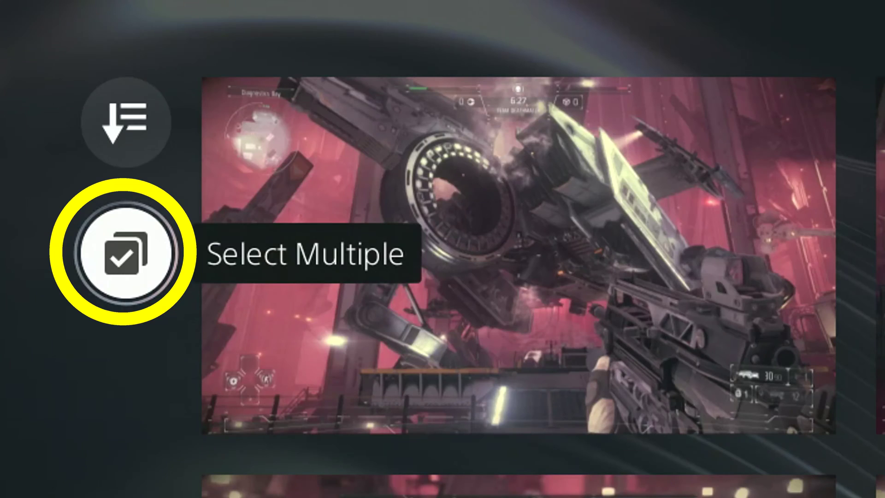
key("Return")
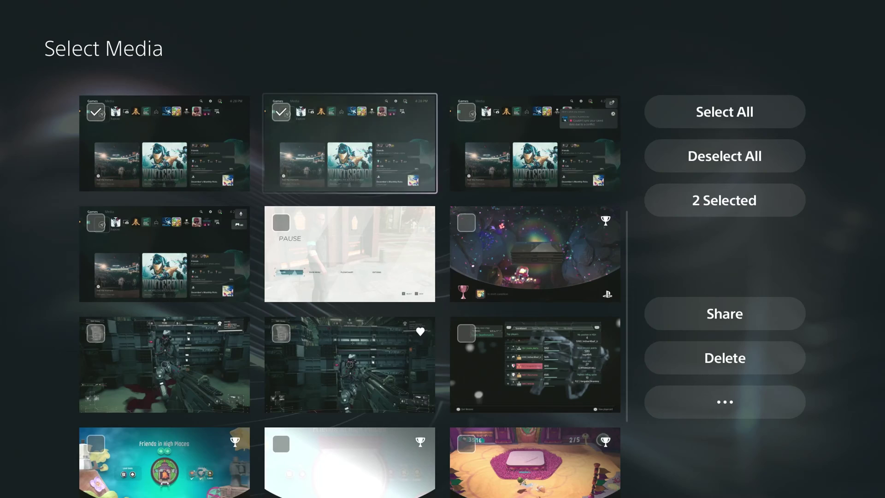
key("Right")
key("Return")
key("Down")
key("Return")
key("Left")
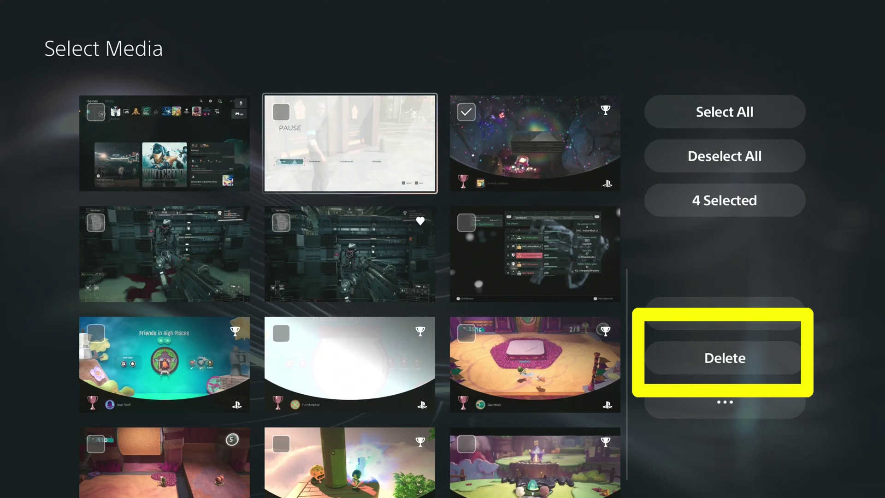
key("Return")
key("Left")
key("Return")
- Delete the six selected screenshots and confirm the deletion
key("Delete")
key("Right")
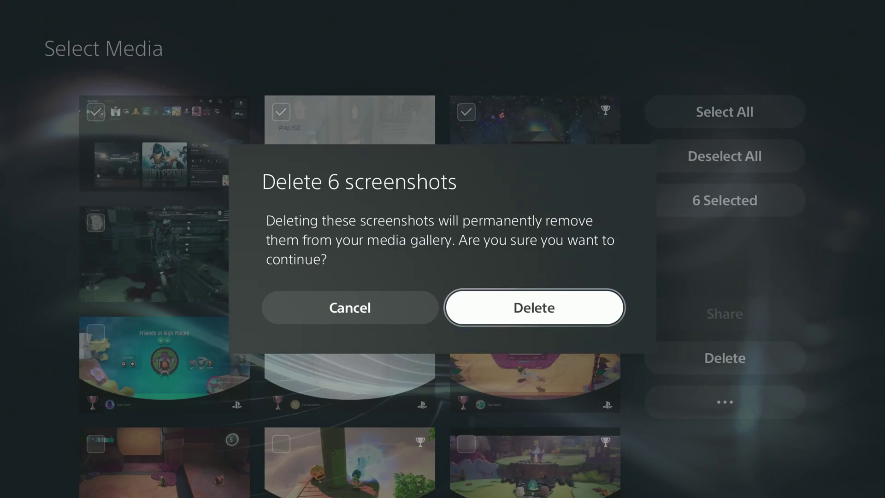
key("Return")
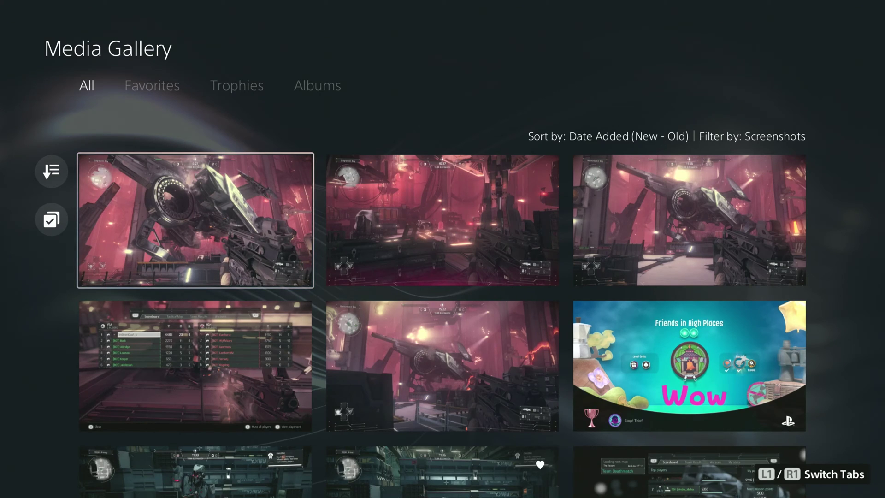
- Open the third top-row Killzone screenshot in the screenshot editor
key("Right")
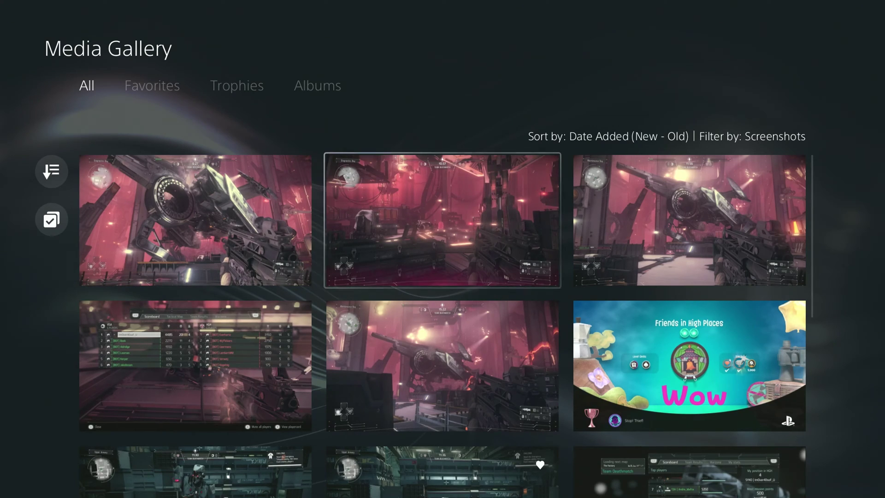
key("Right")
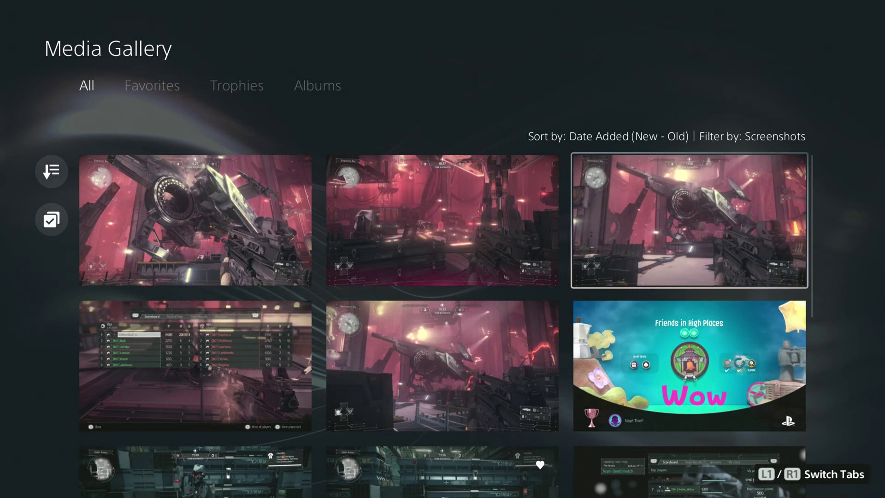
key("Return")
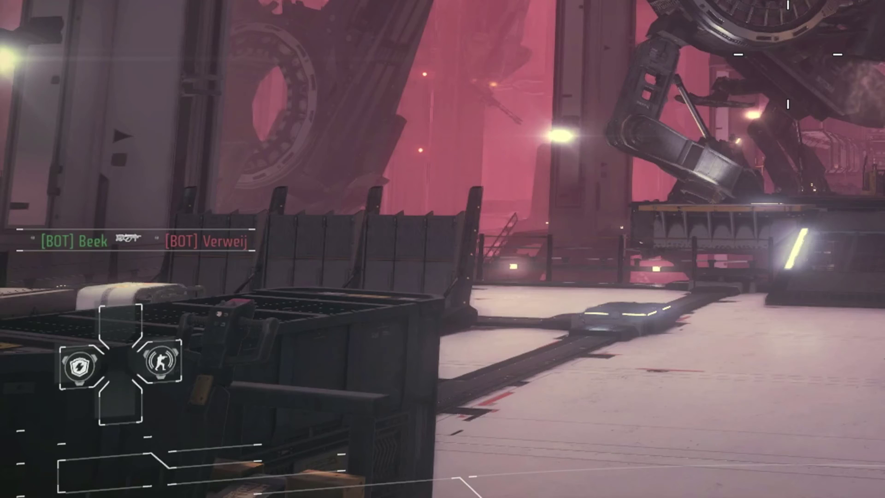
key("Down")
key("Right")
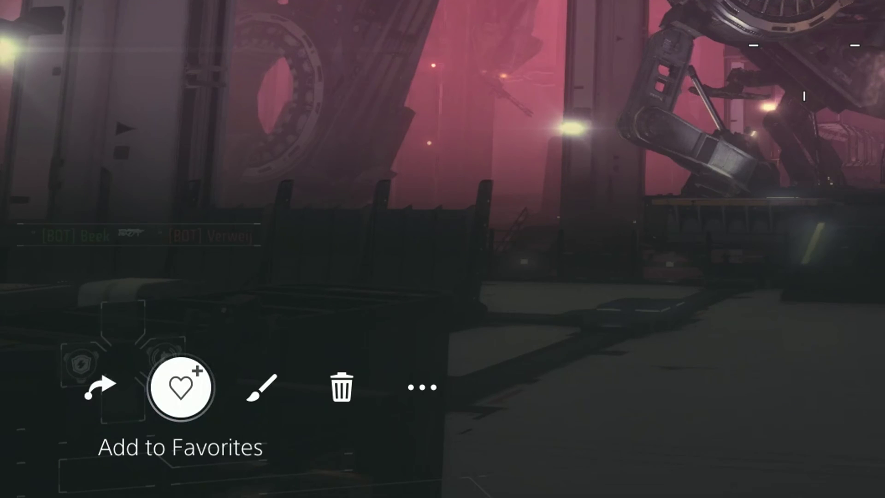
key("Right")
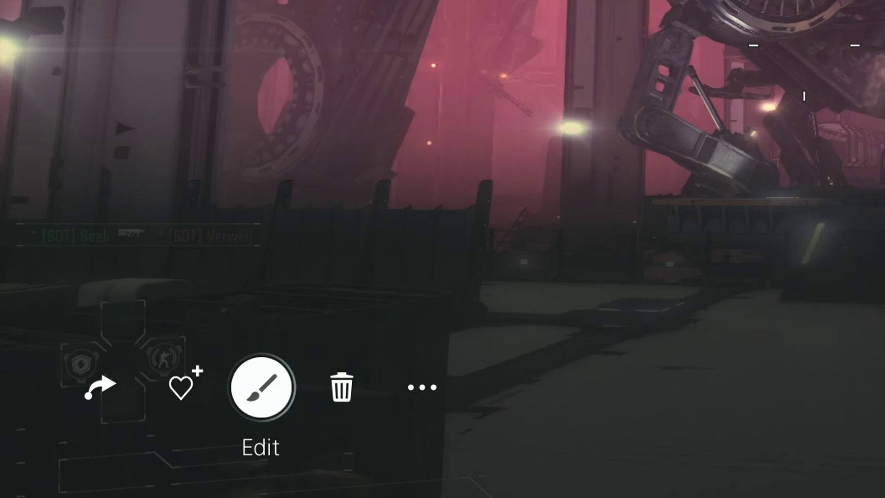
key("Return")
- Add the text caption 'Bring Back Killzone' with the on-screen keyboard
key("Right")
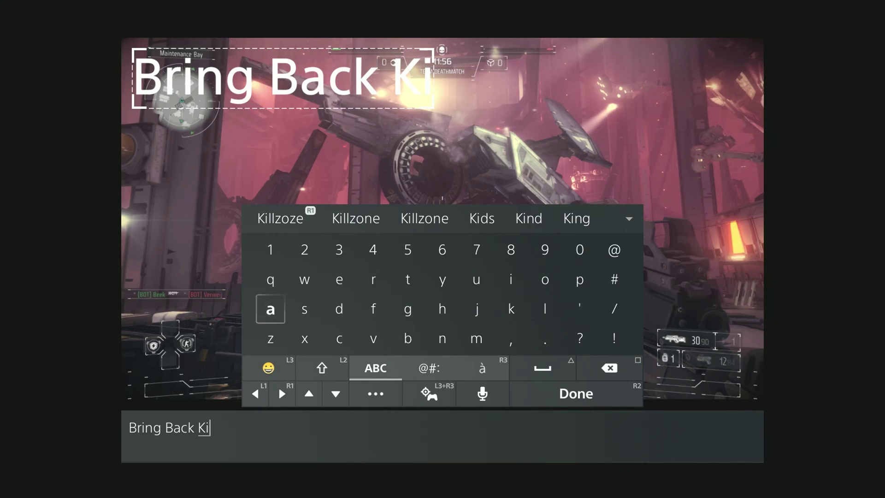
key("Right")
key("Right")
key("Right")
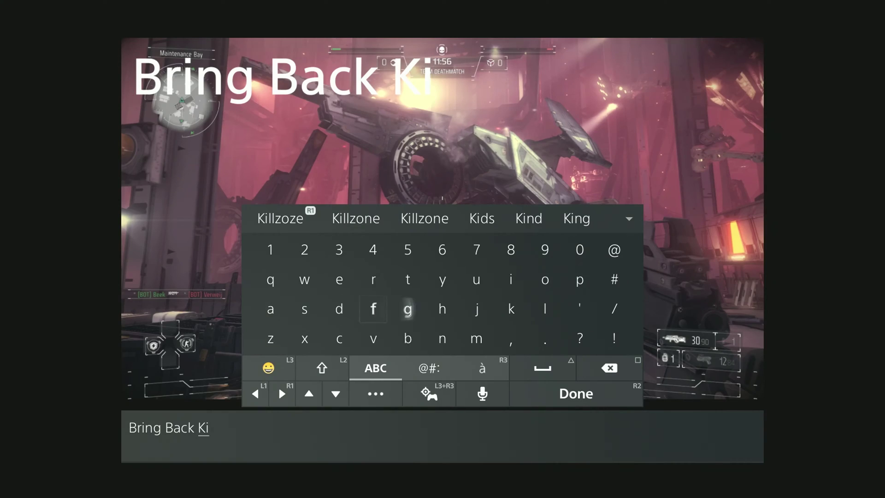
type("llzon")
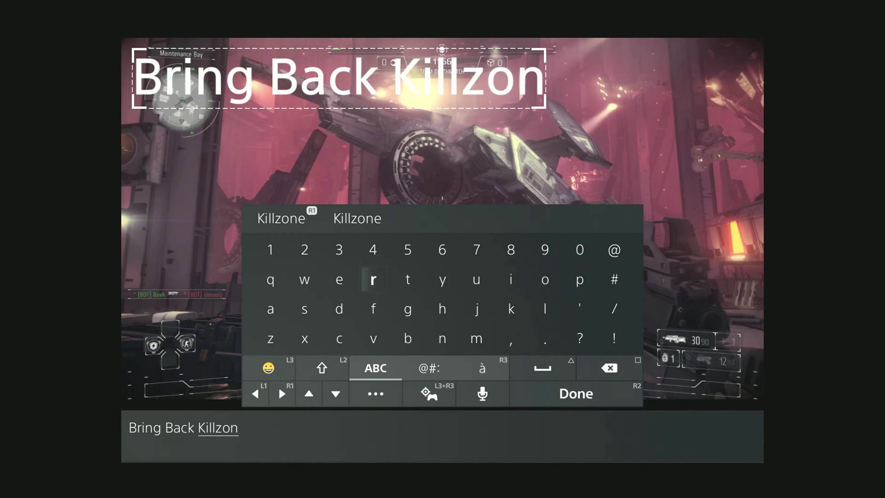
key("R1")
key("R2")
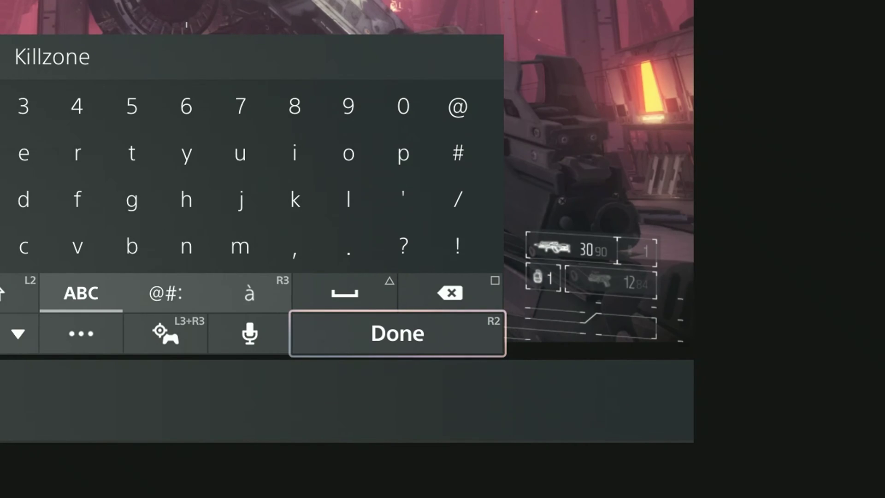
key("Return")
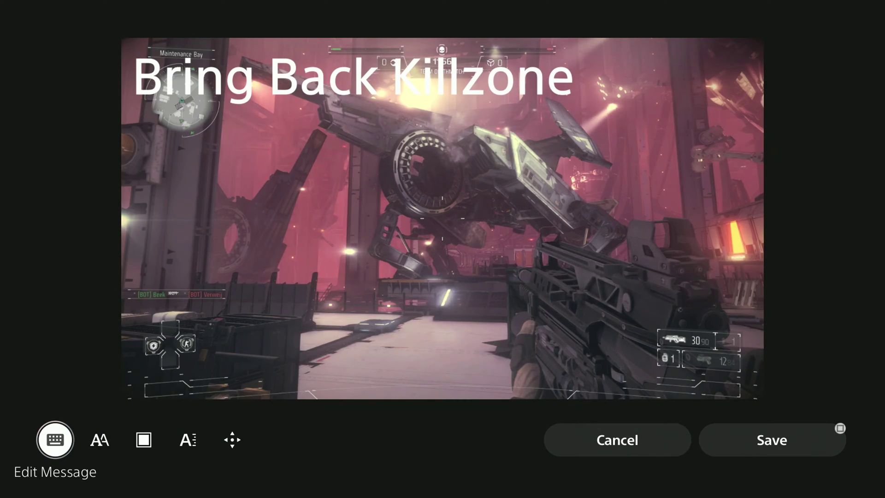
- Move the caption lower on the screenshot
key("Right")
key("Right")
key("Right")
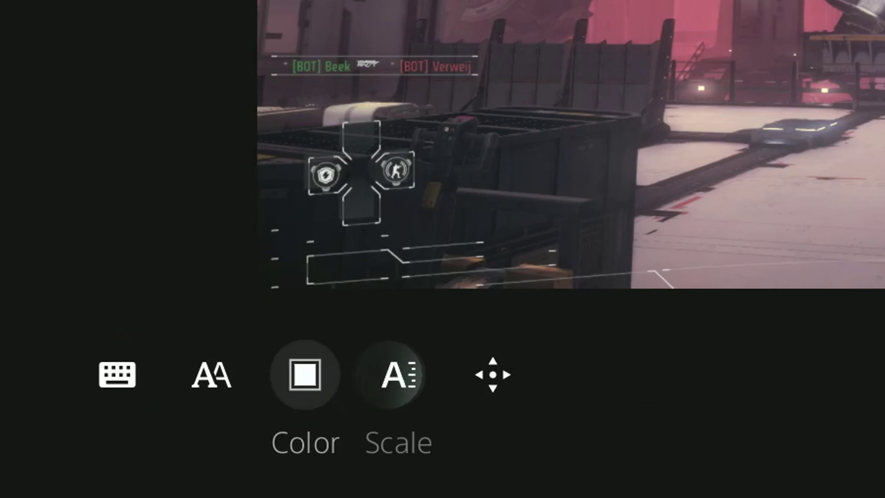
key("Right")
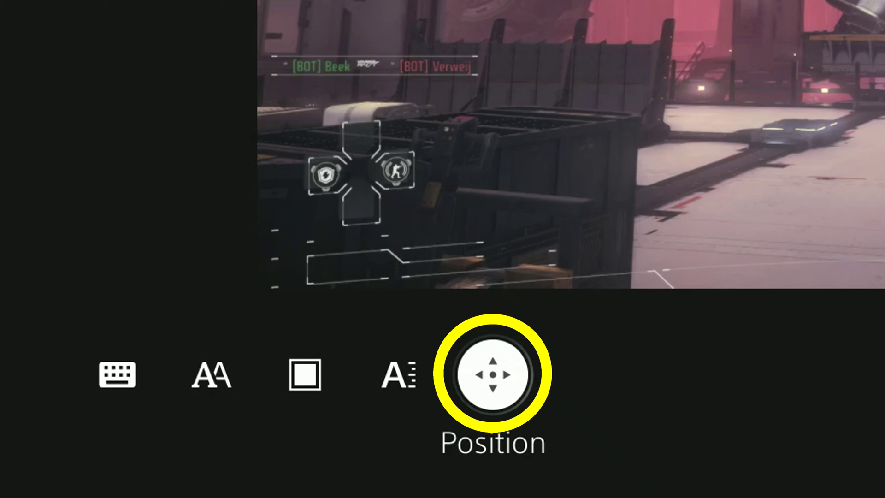
key("Return")
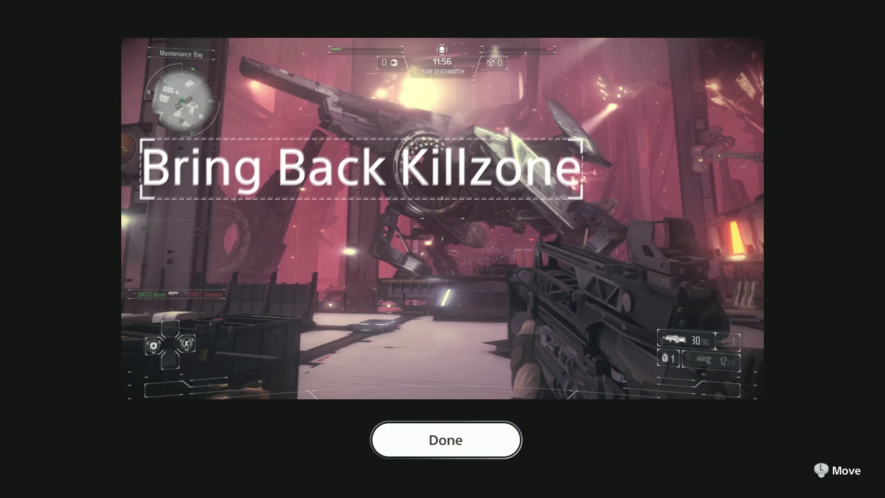
key("Down")
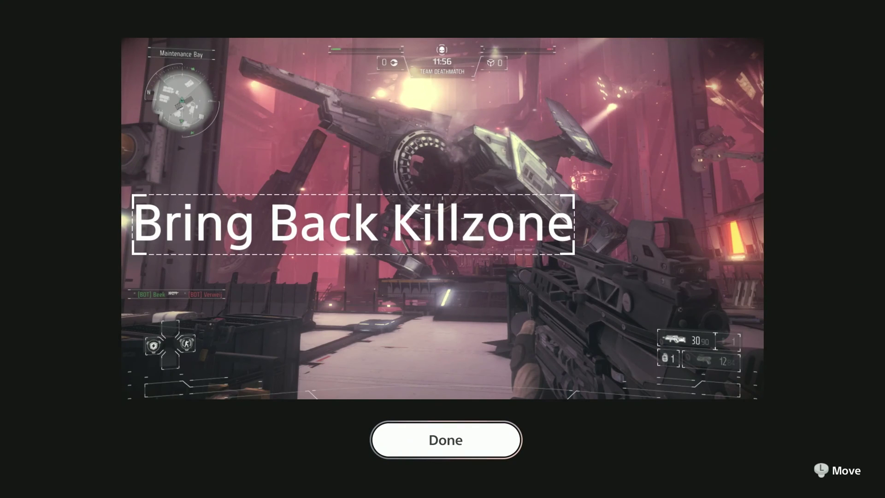
key("Return")
- Set the caption font to Strong and its colour to yellow
key("Left")
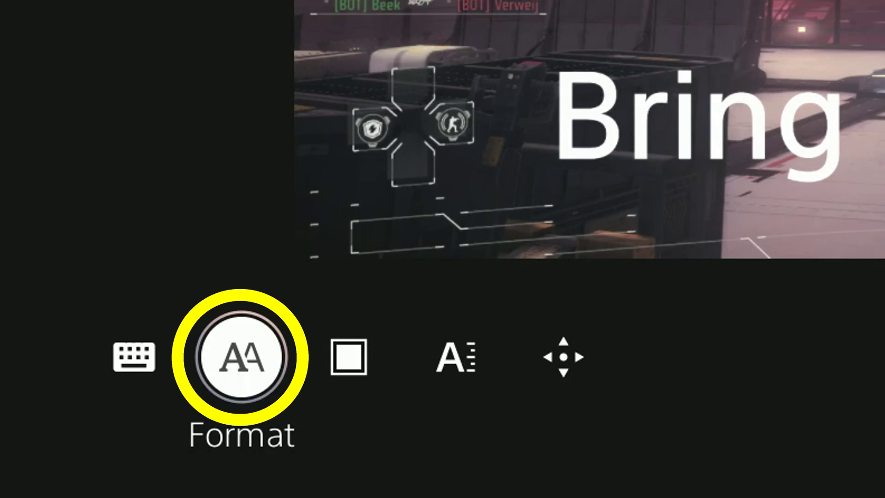
key("Return")
key("Return")
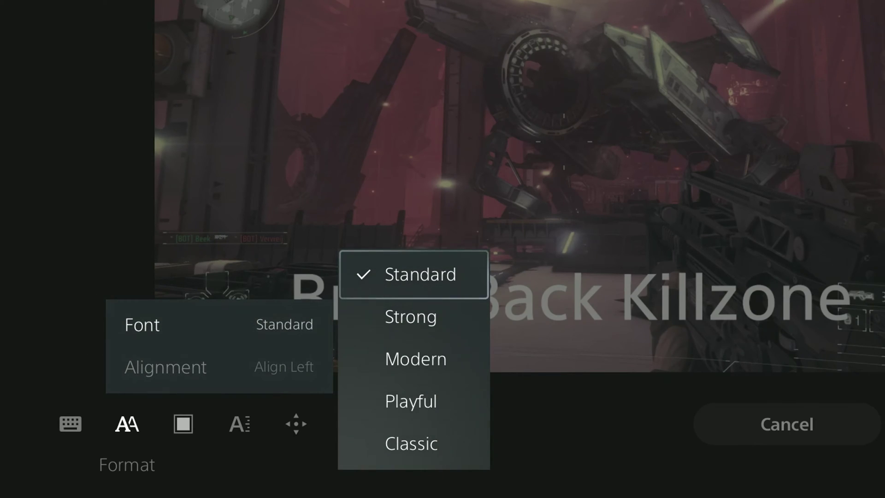
key("Down")
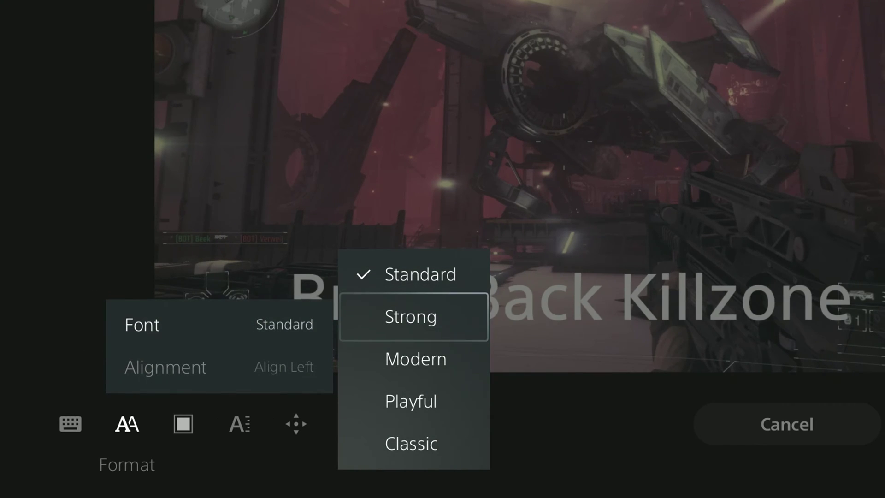
key("Return")
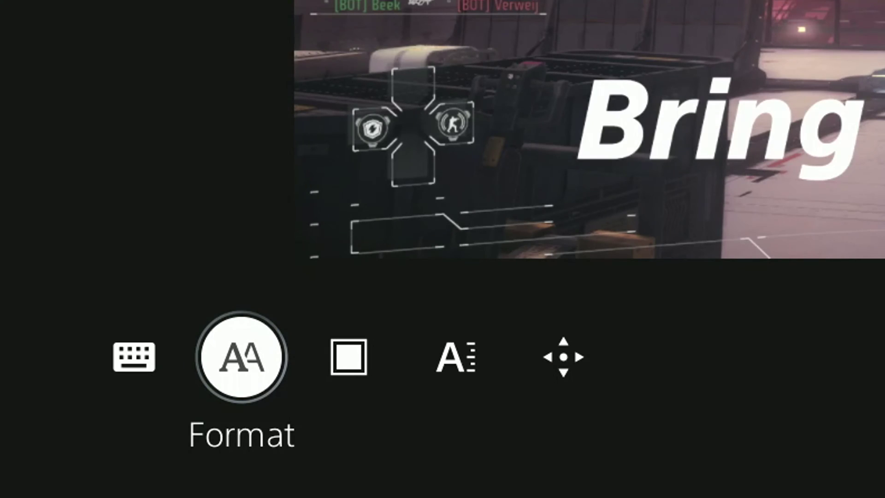
key("Right")
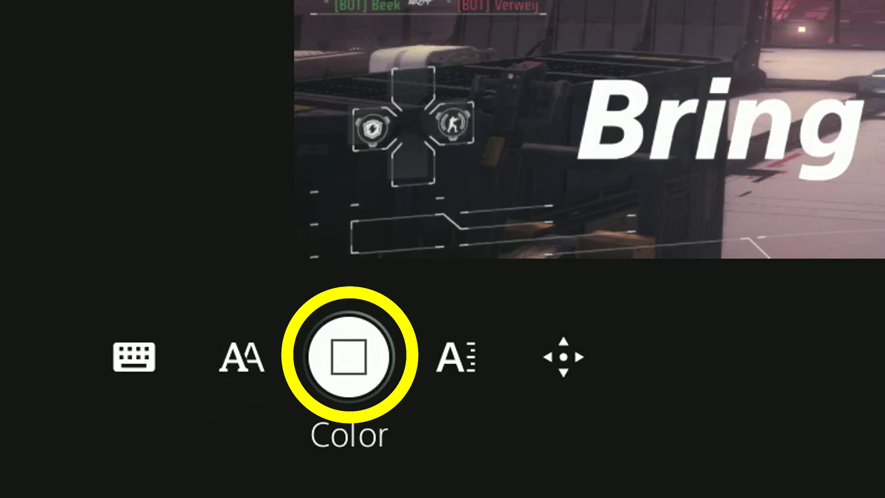
key("Return")
key("Right")
key("Return")
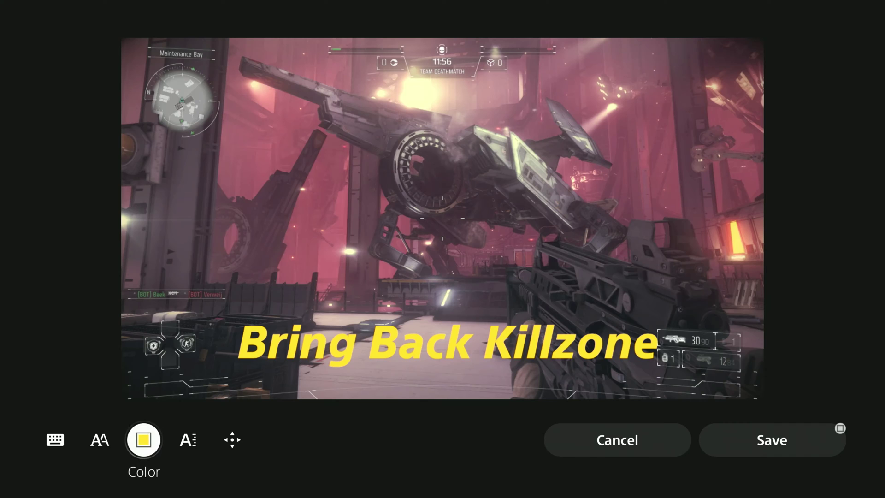
- Scale the caption up to a larger size
key("Right")
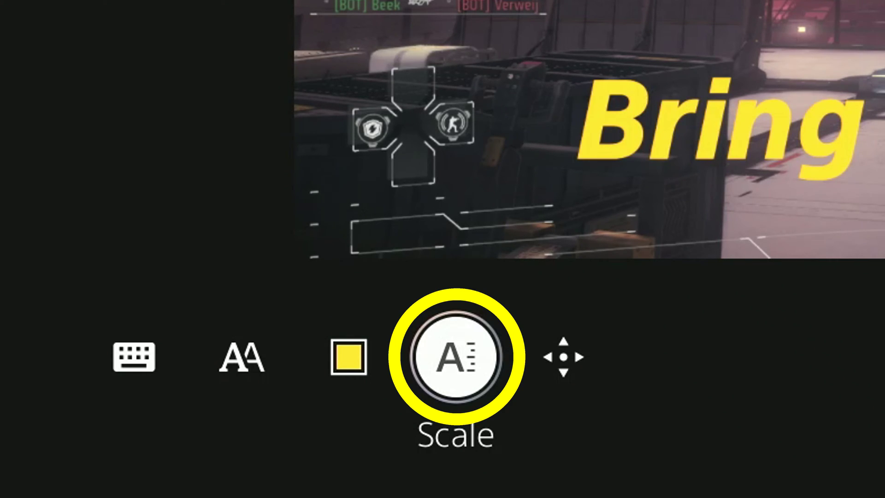
key("Return")
key("Up")
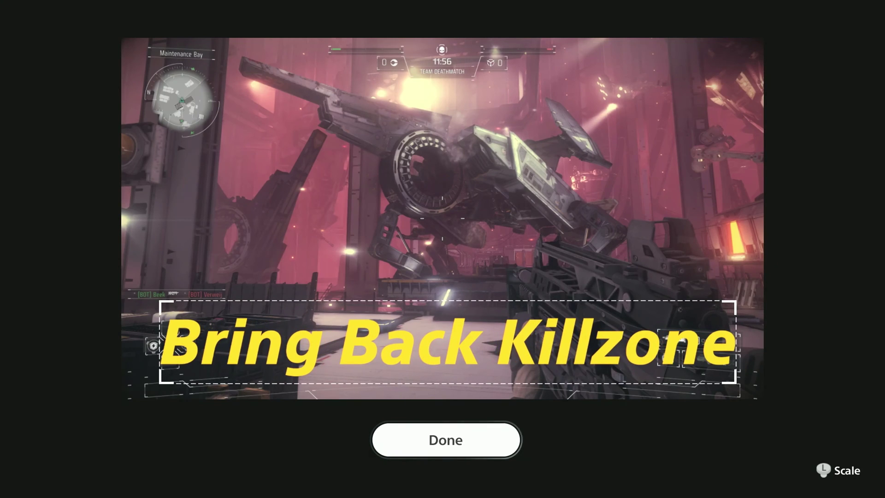
key("Down")
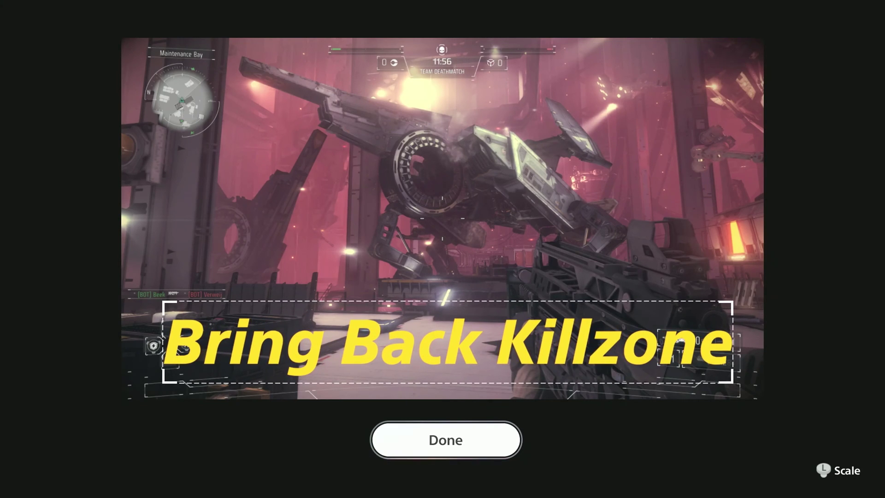
key("Return")
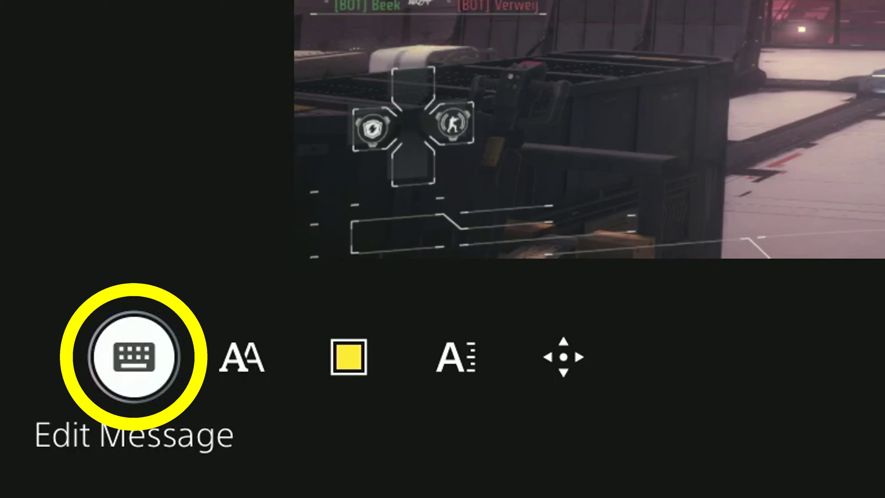
- Edit the caption text to read 'Bring Back Killzone!'
key("Return")
key("Down")
key("Right")
key("Right")
type("!")
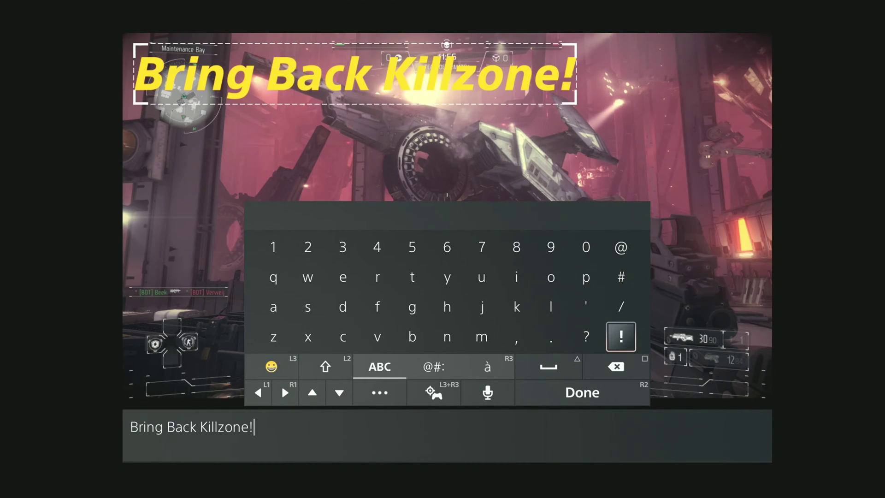
key("Return")
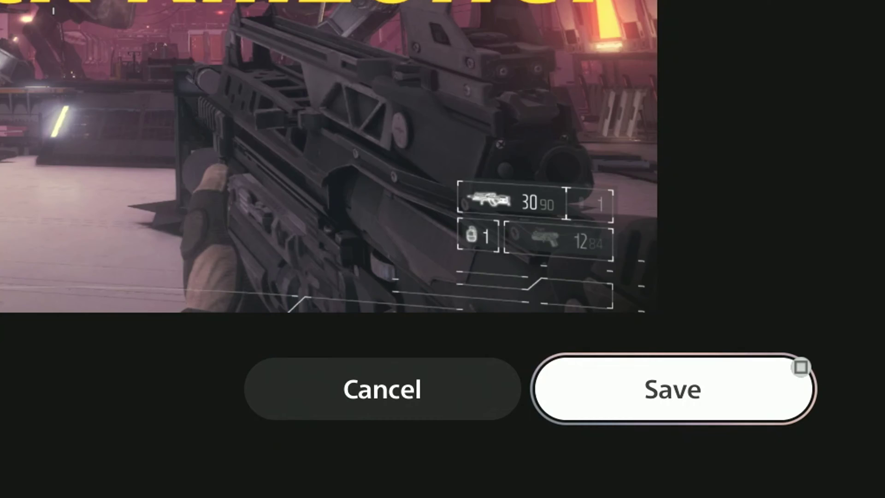
- Save the edited screenshot as a new copy, keeping the original
key("Return")
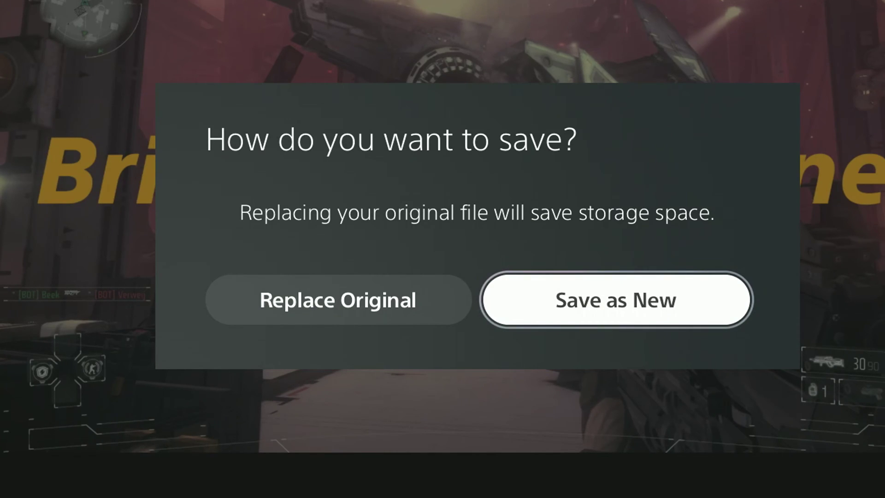
key("Return")
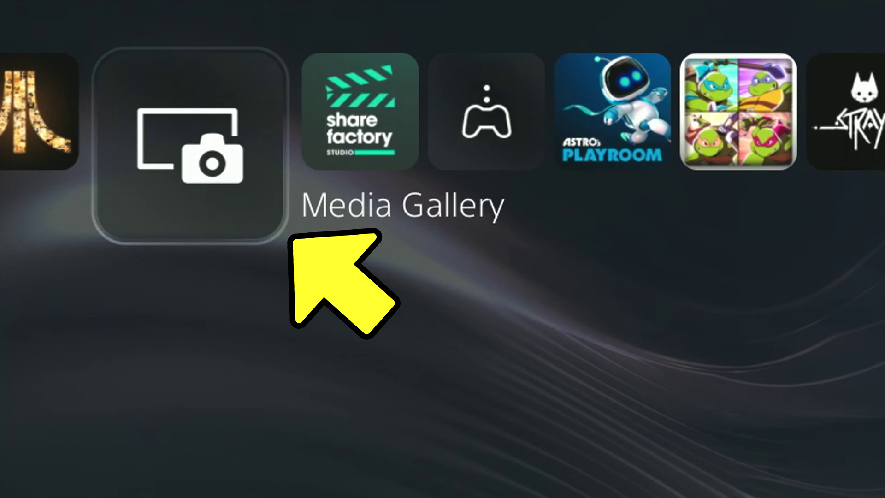
- Open the newest edited screenshot from the Media Gallery and bring up its Share options
key("Return")
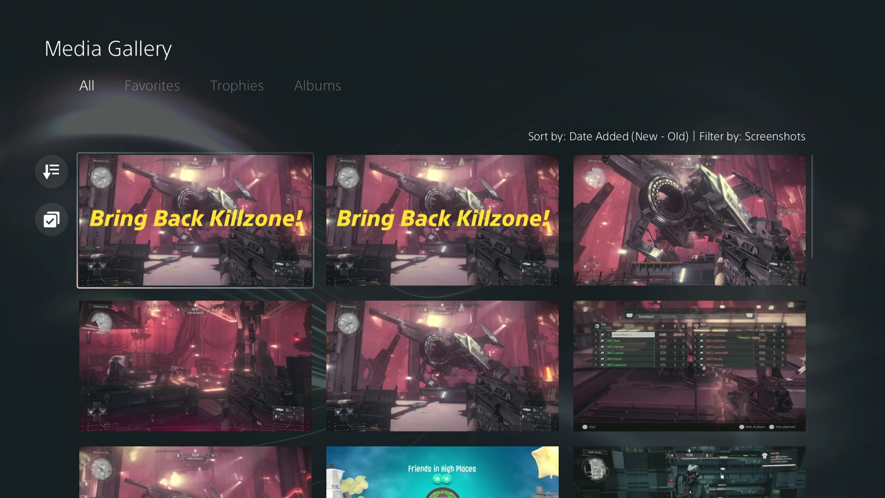
key("Return")
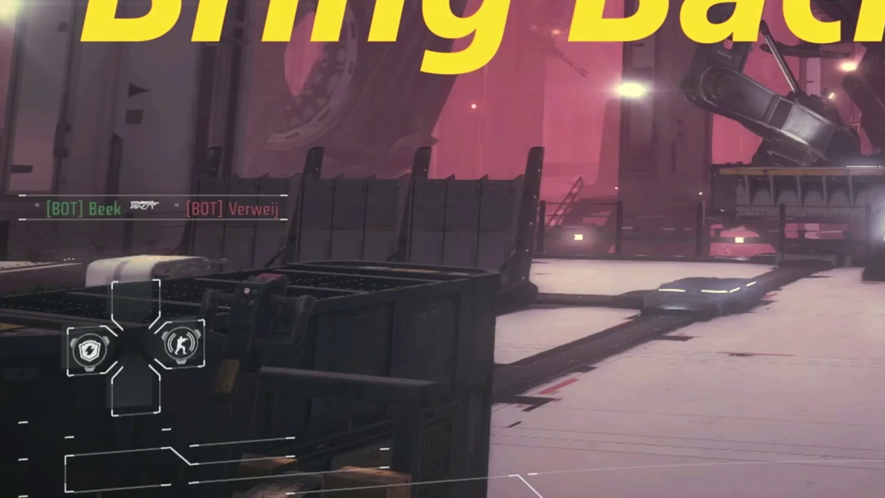
key("Return")
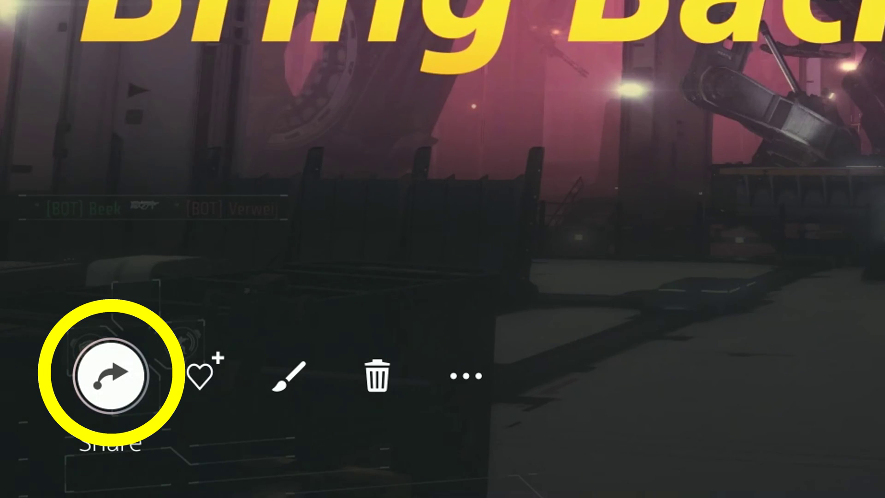
key("Return")
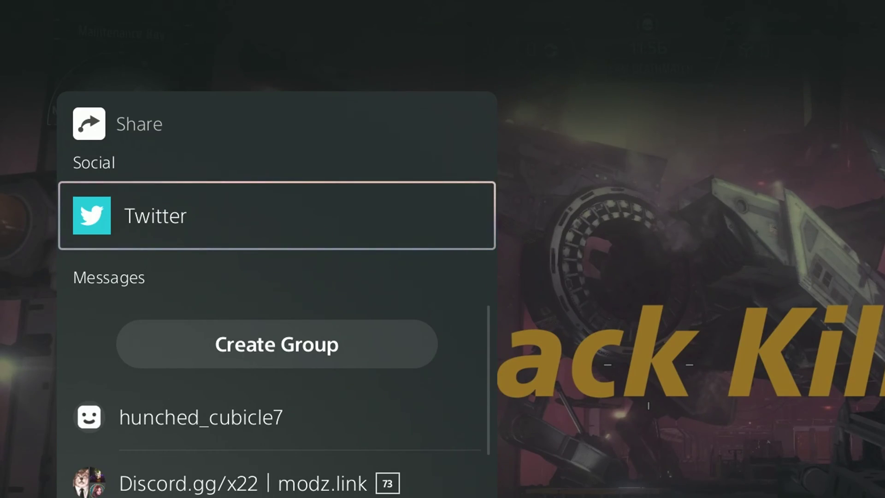
- Link a Twitter account by signing in, then dismiss the Can't post error
key("Return")
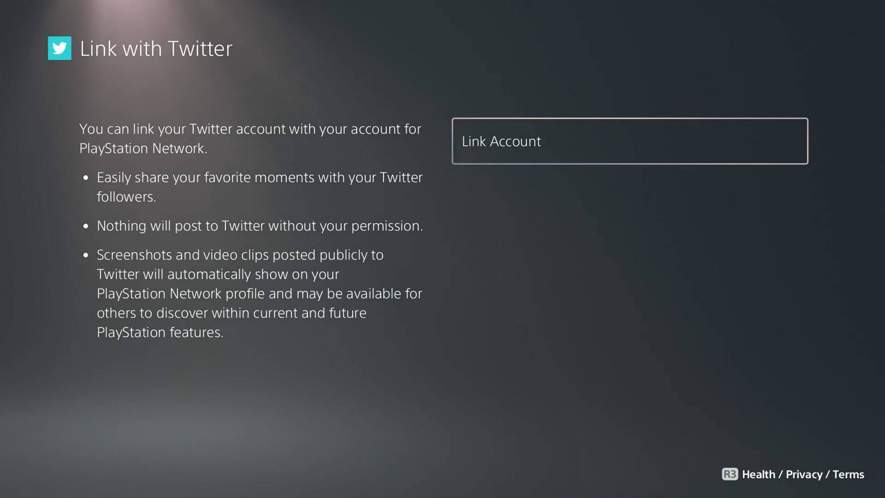
key("Return")
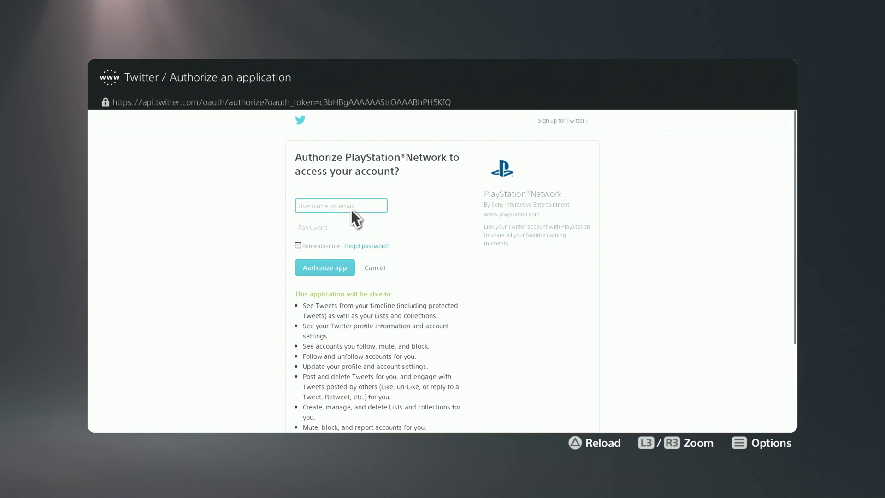
left_click(351, 208)
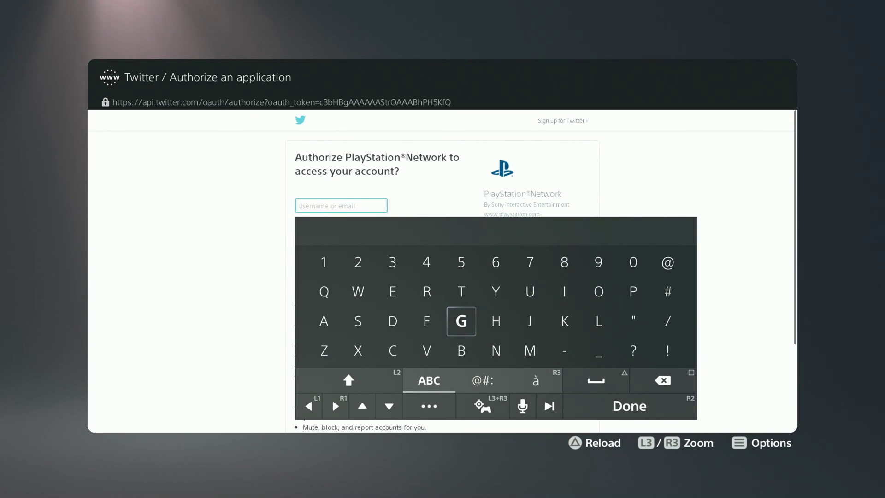
key("Escape")
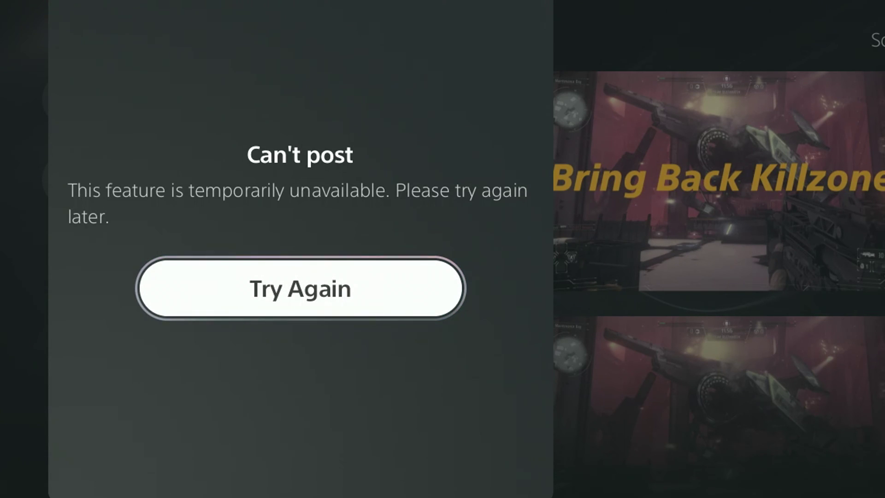
key("Escape")
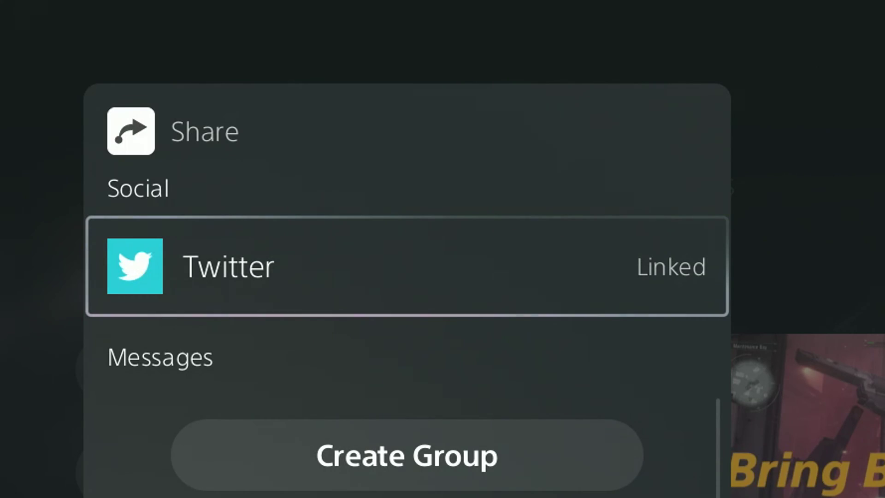
- Start a Twitter post and prepend 'Just testing screens' to the hashtag comment
key("Return")
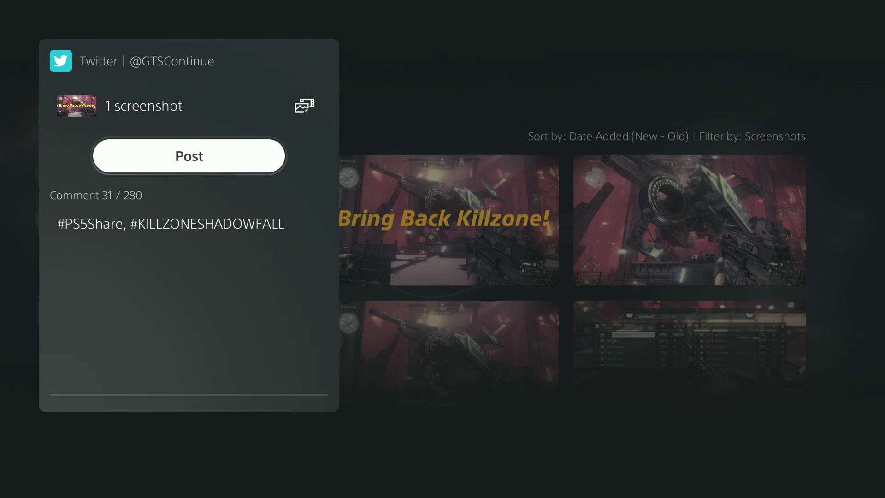
key("Down")
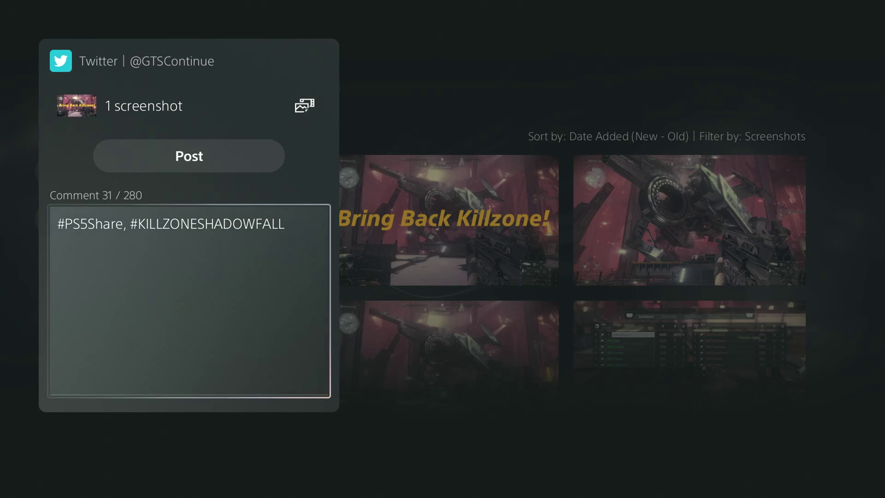
key("Return")
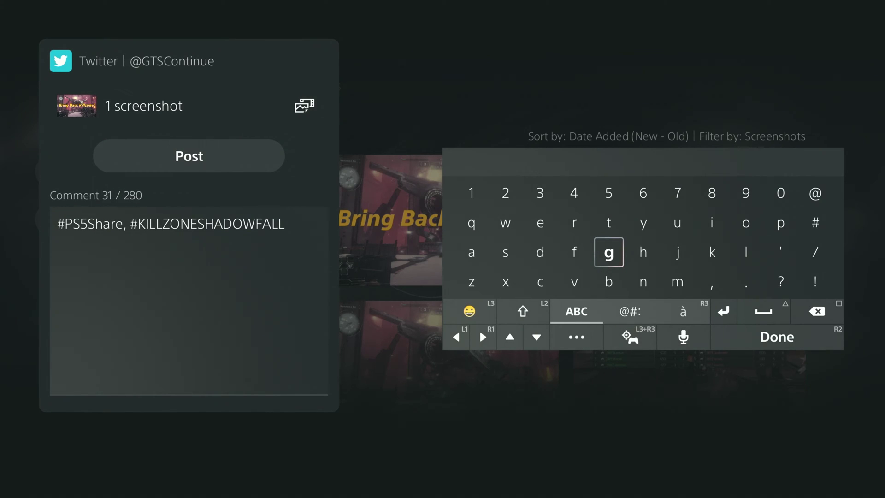
key("Home")
type("Just testing scree")
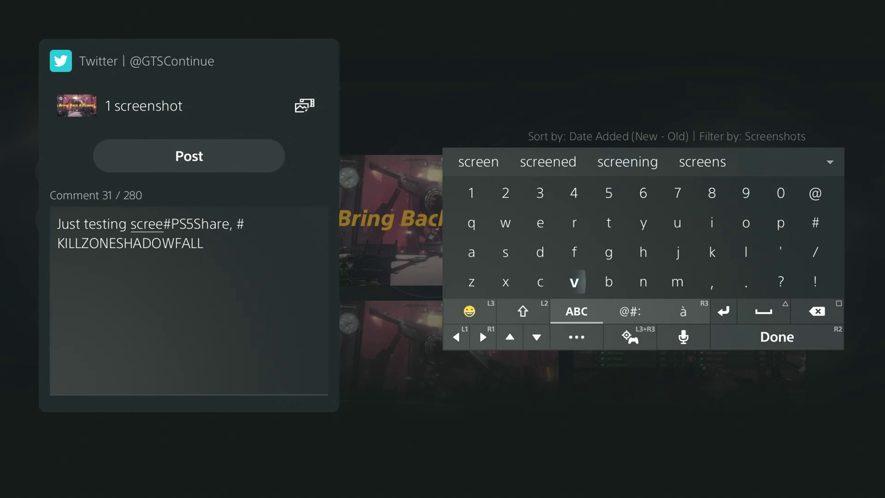
type("n")
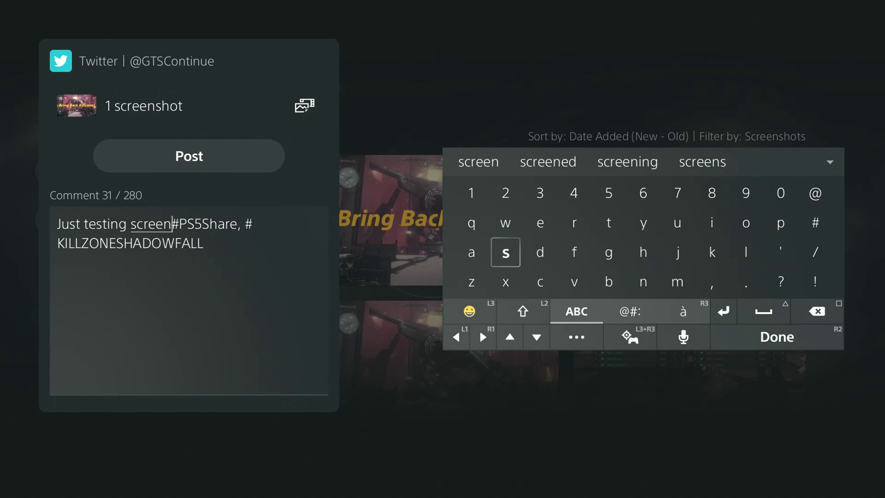
type("screenshot sharing through")
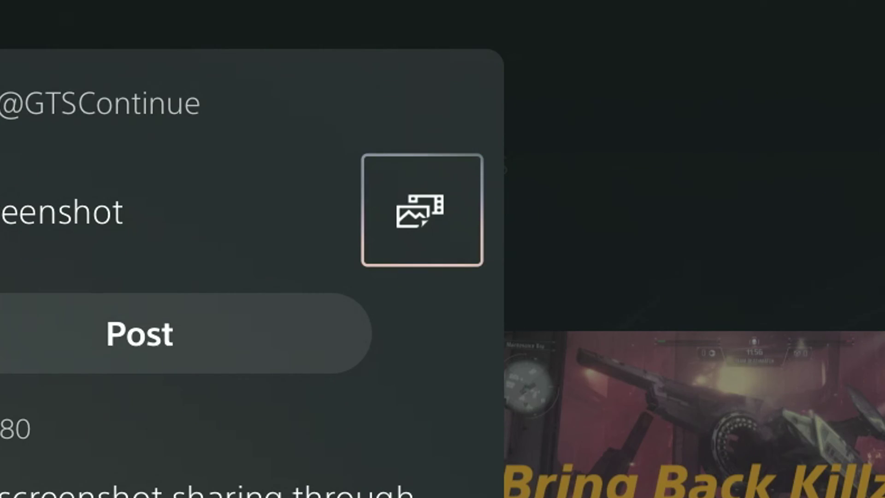
- Attach a second screenshot to the tweet and post it
key("Return")
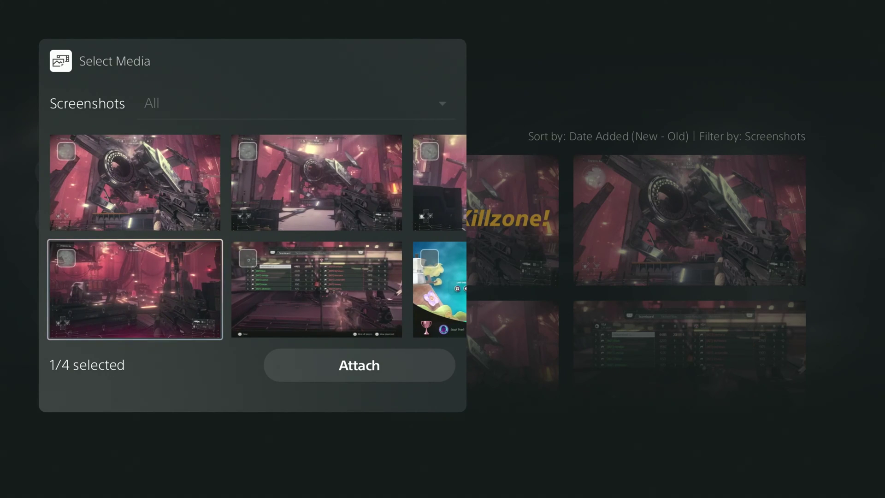
key("Return")
key("Down")
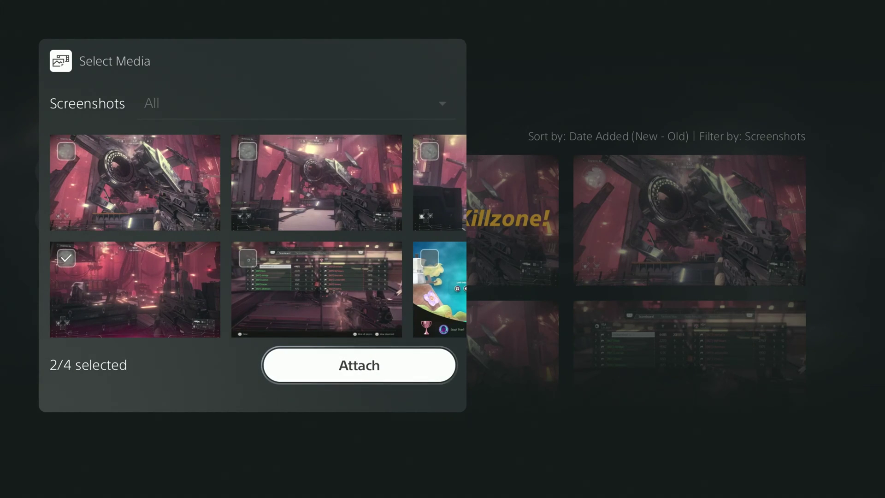
key("Return")
key("Down")
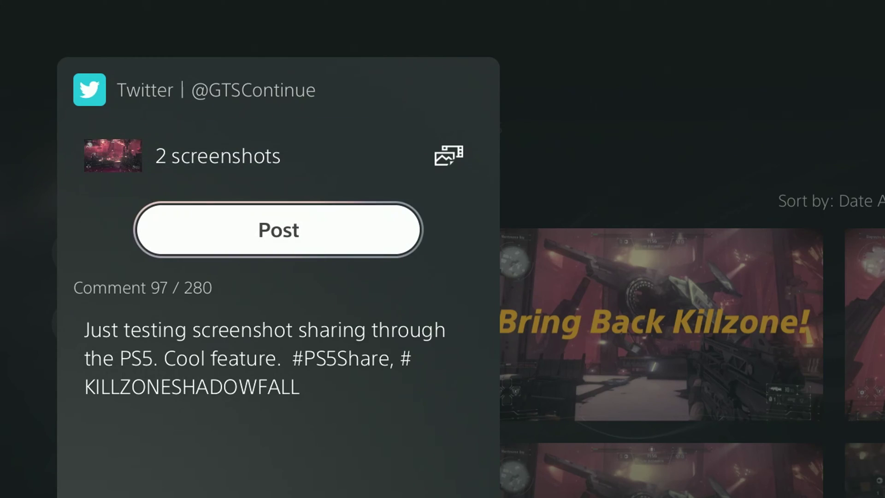
key("Return")
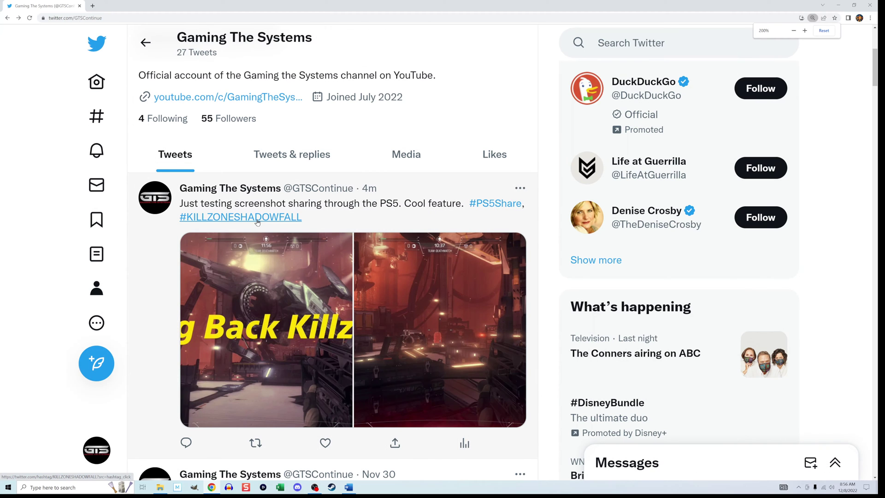
- Scroll to the new tweet, view its first image full-screen, then advance to the second
scroll(167, 226, "down", 3)
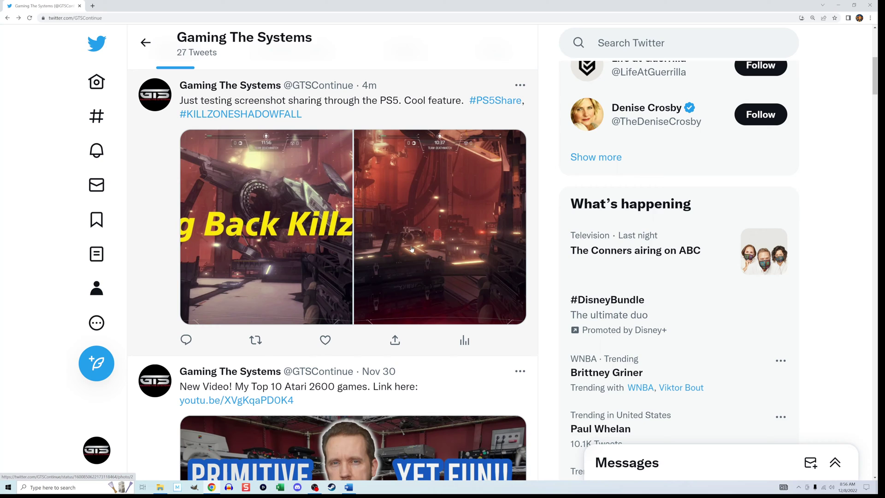
left_click(307, 286)
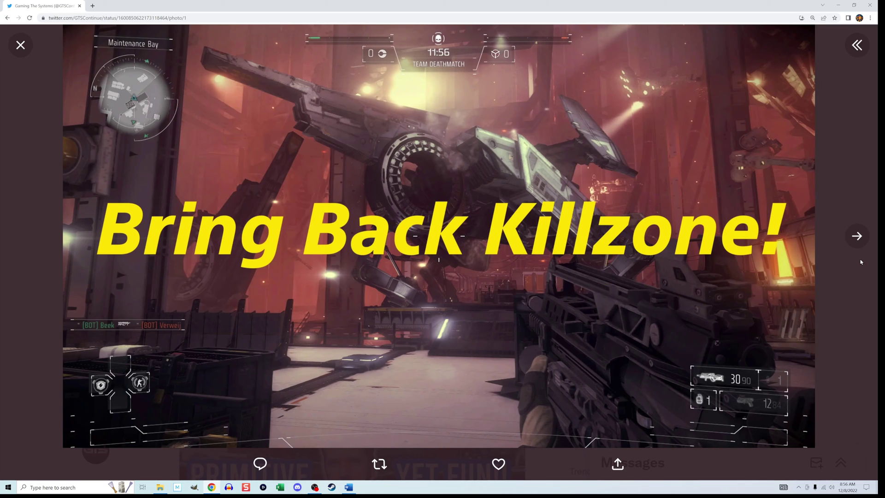
left_click(856, 236)
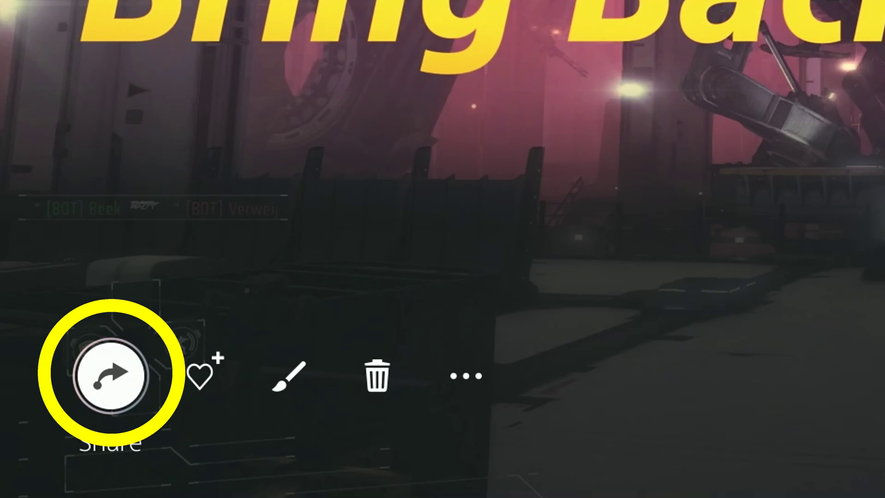
- Share the edited screenshot to a new message group containing one friend
key("Return")
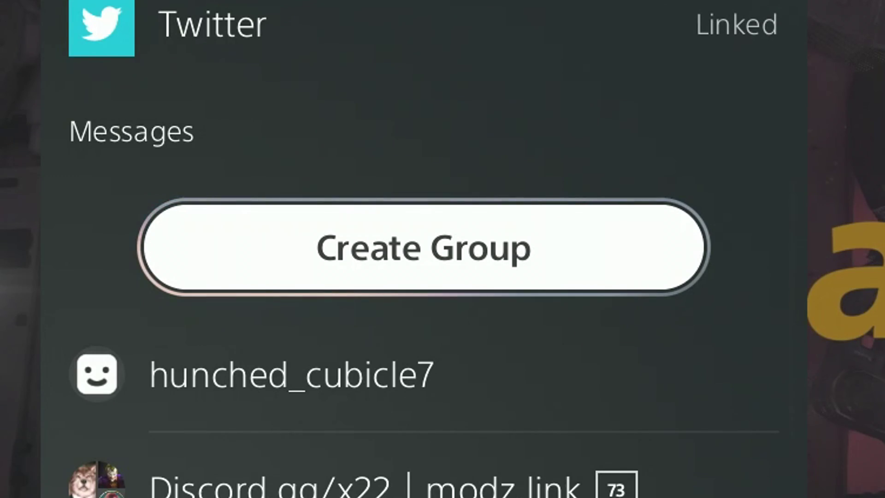
key("Return")
key("Down")
key("Down")
key("Down")
key("Down")
key("Down")
key("Down")
key("Down")
key("Down")
key("Down")
key("Down")
key("Down")
key("Down")
key("Down")
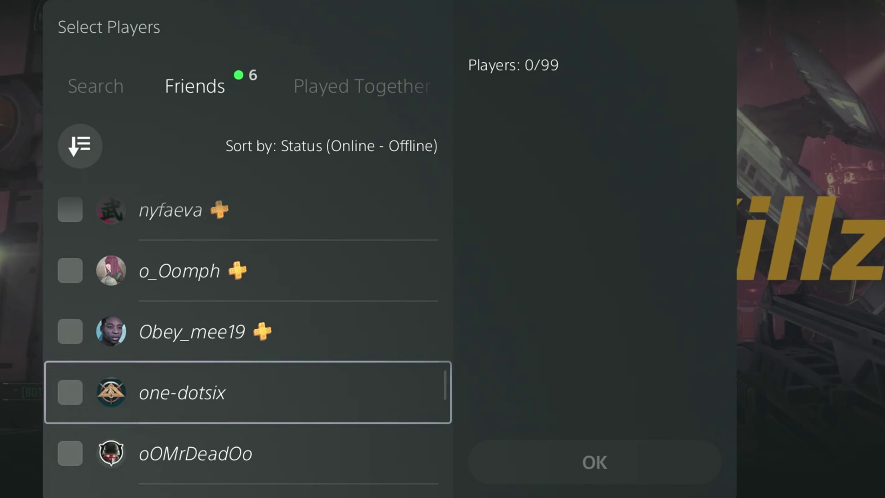
key("Down")
key("Return")
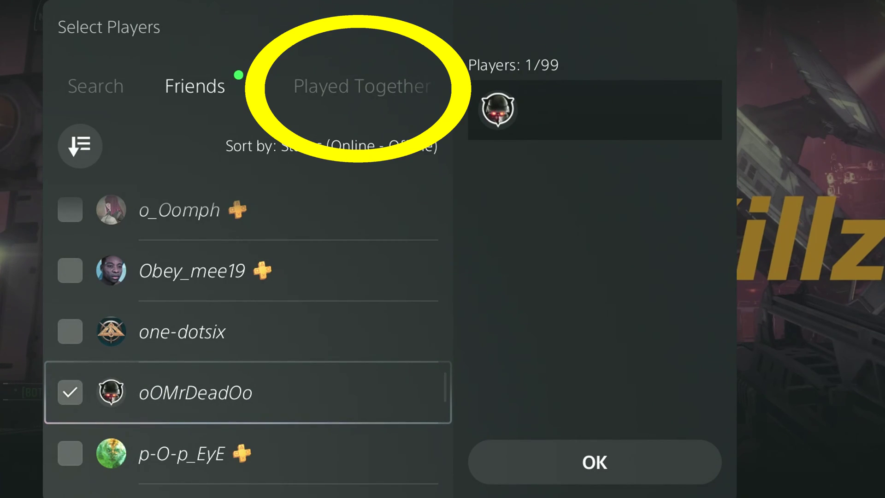
key("Down")
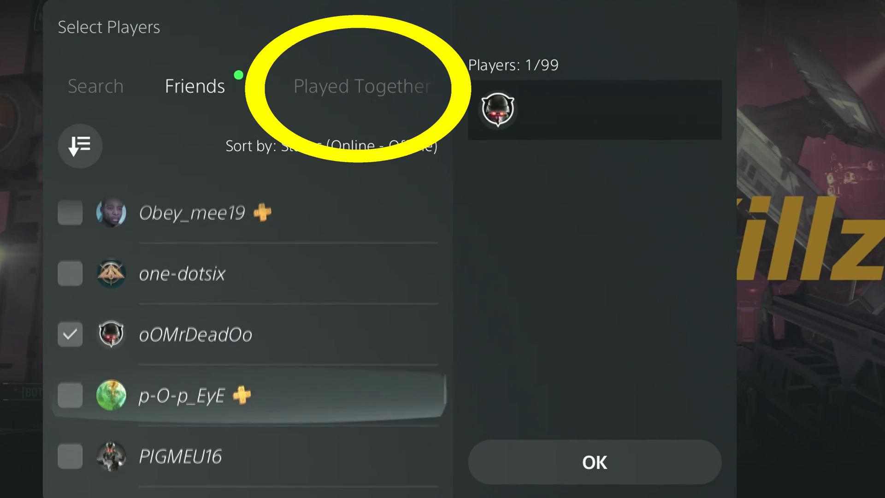
key("Right")
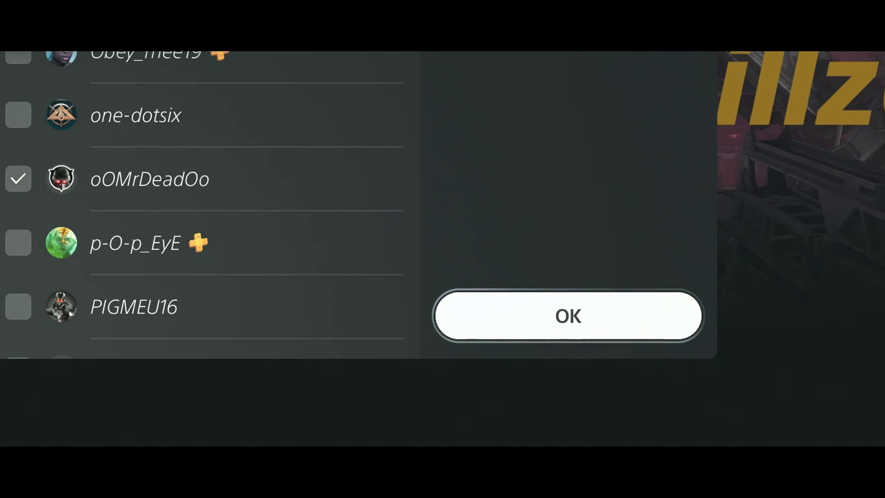
key("Return")
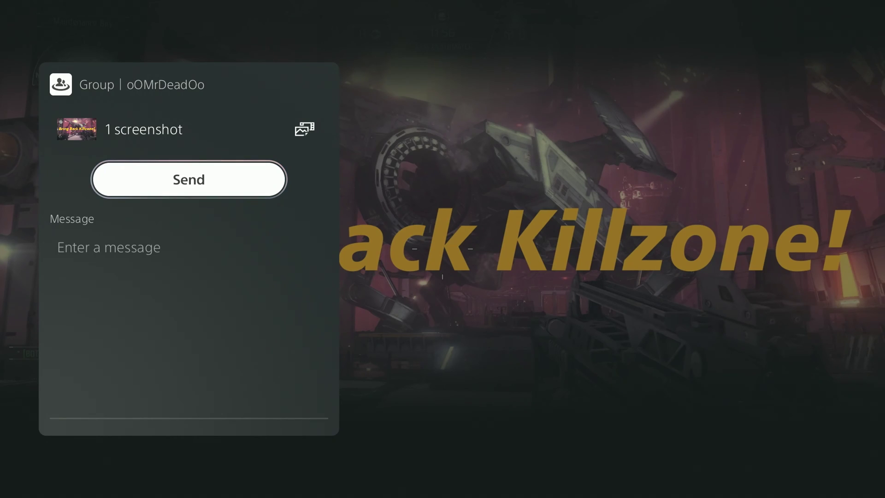
- Send the screenshot with the note 'I'm testing screenshot sharing for a video. Ignore. Thanks!'
key("Down")
key("Return")
type("I'm testing")
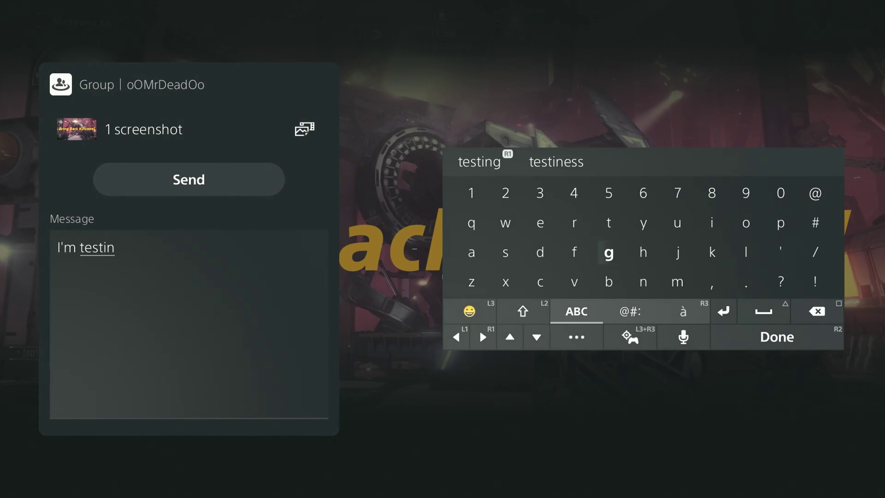
key("Right")
key("Right")
key("Right")
key("Up")
key("Up")
key("Up")
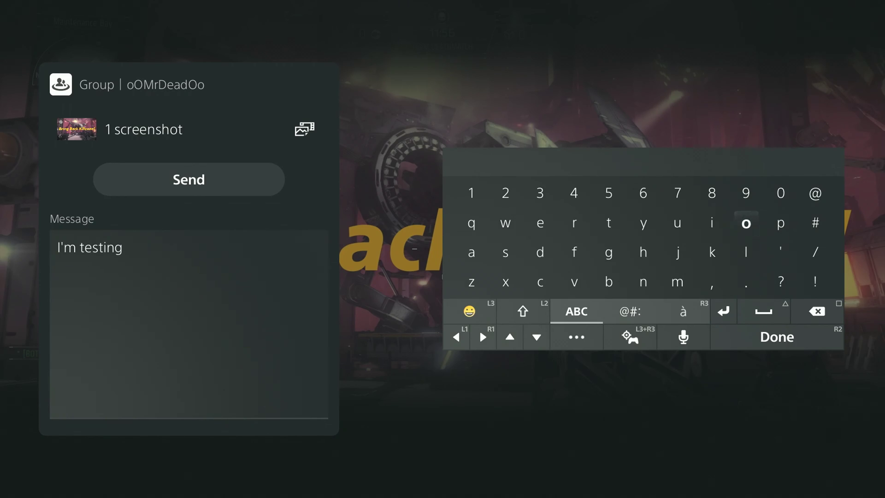
key("Left")
key("Left")
key("Left")
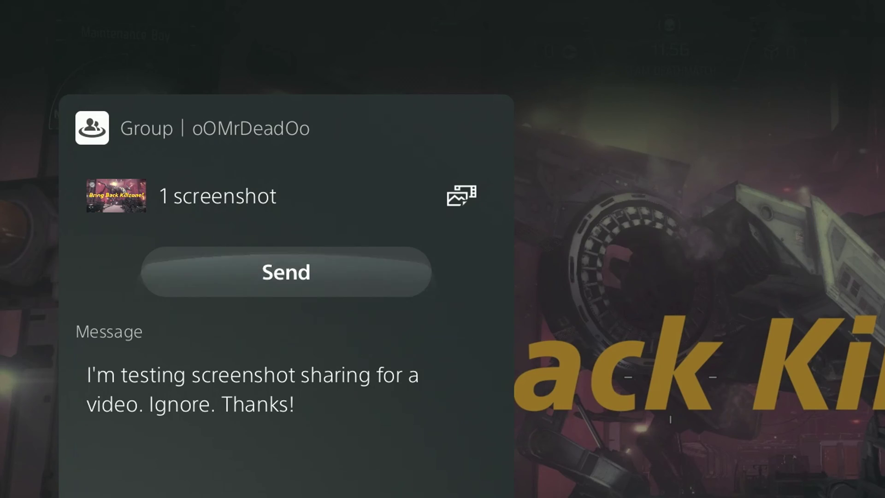
key("Up")
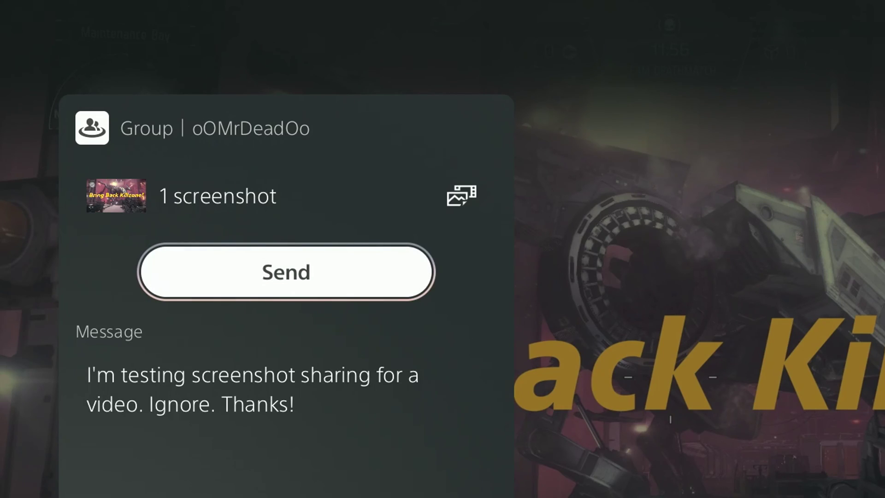
key("Return")
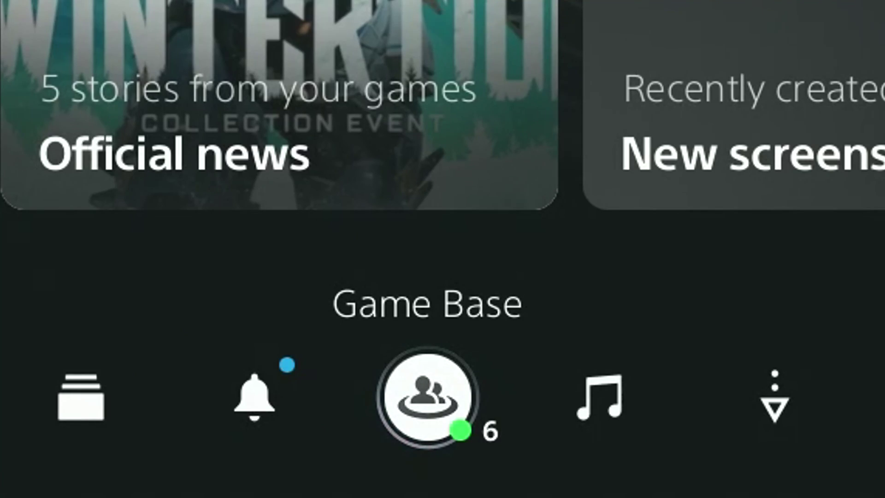
- Open the new group conversation in Messages and view the sent Bring Back Killzone! screenshot
key("Return")
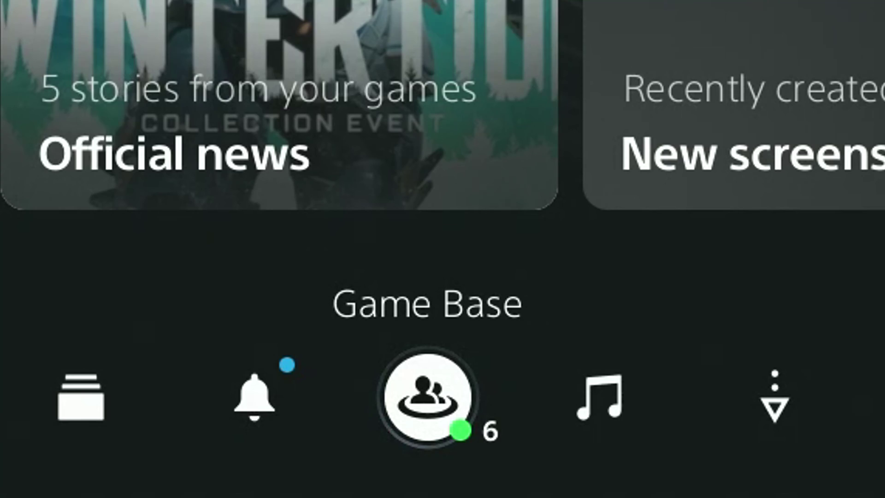
key("Down")
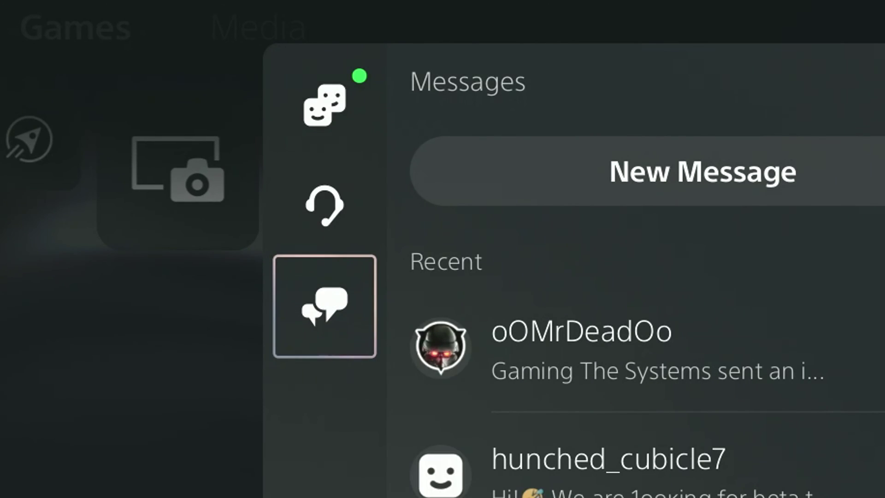
key("Right")
key("Return")
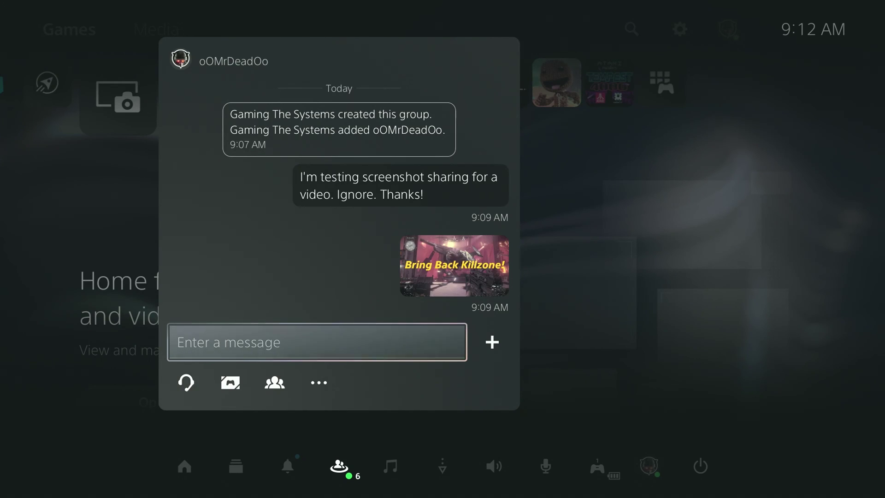
key("Up")
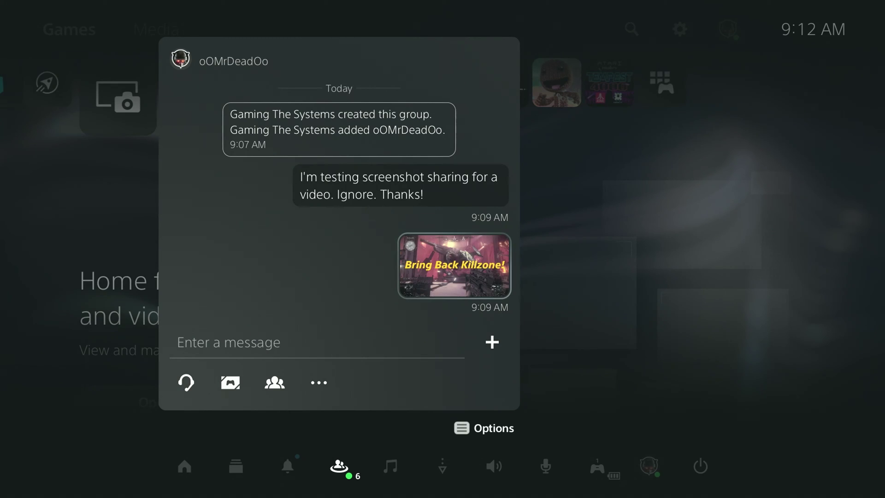
key("Return")
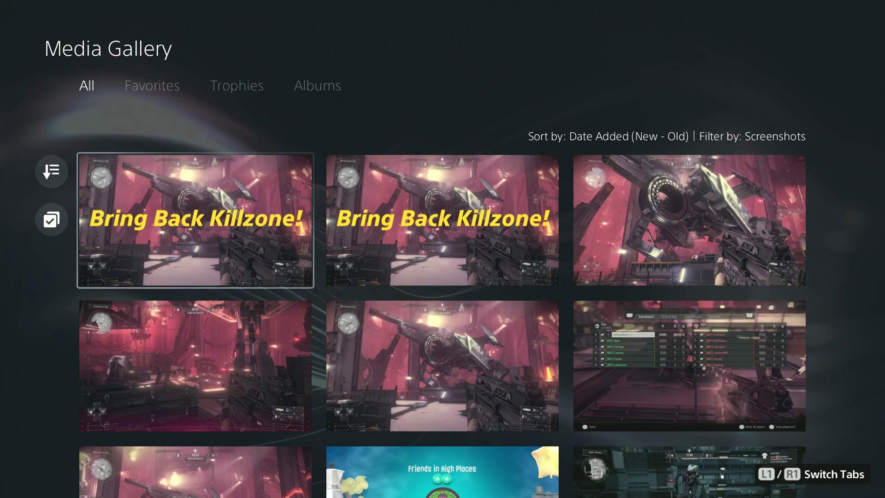
- Copy the newest Killzone screenshot to USB, then open it from the KILLZONE SHADOW FALL folder on the PC
key("Return")
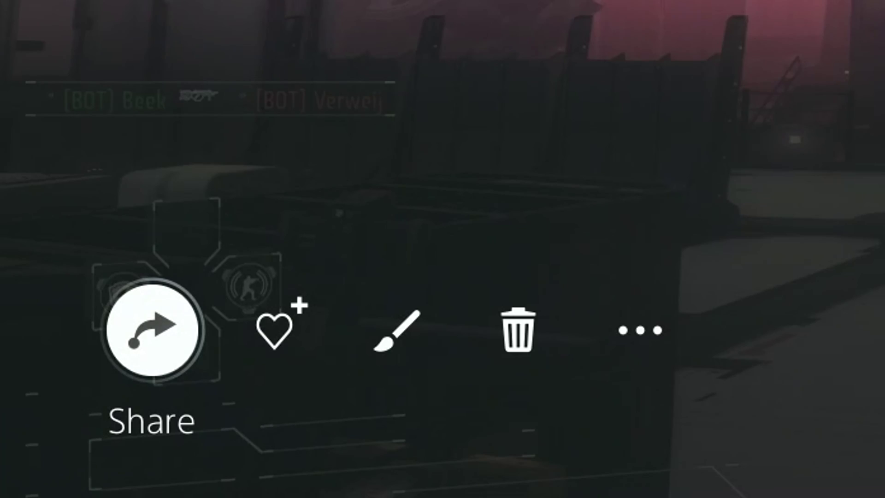
key("Right")
key("Right")
key("Right")
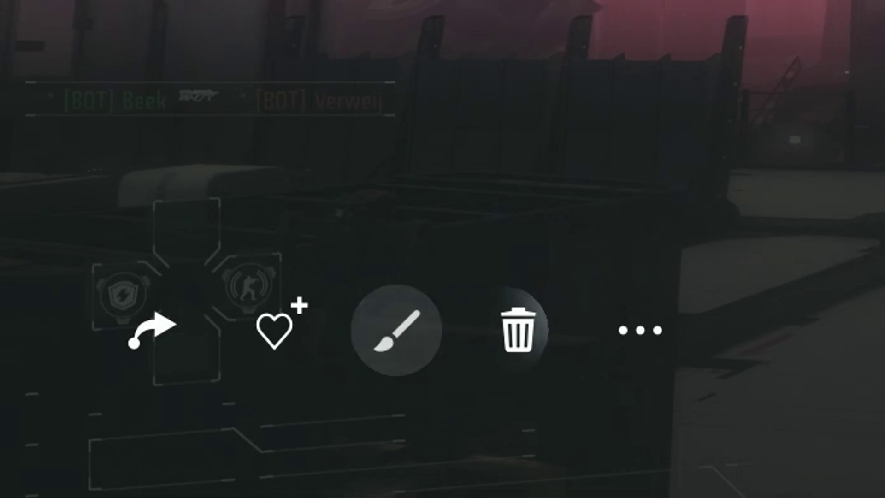
key("Right")
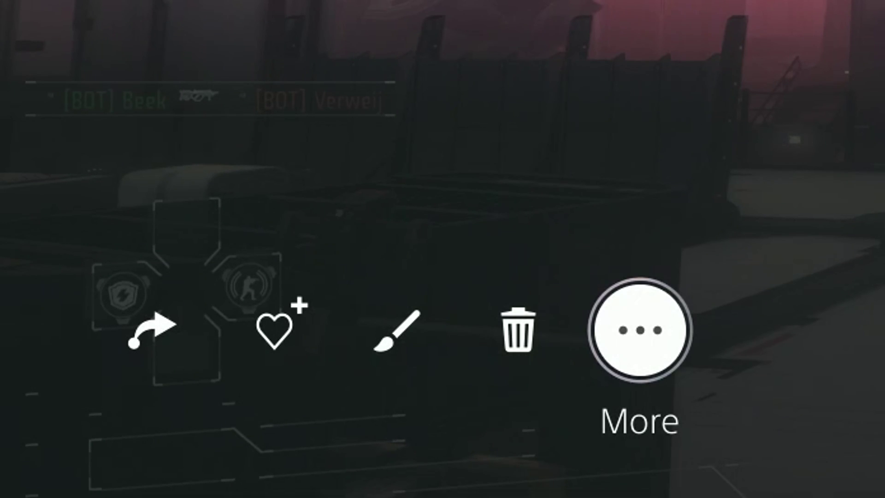
key("Return")
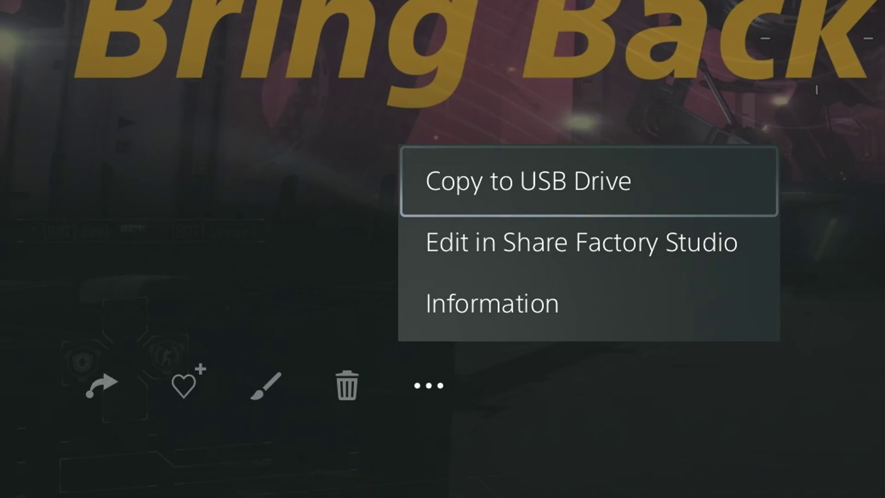
key("Return")
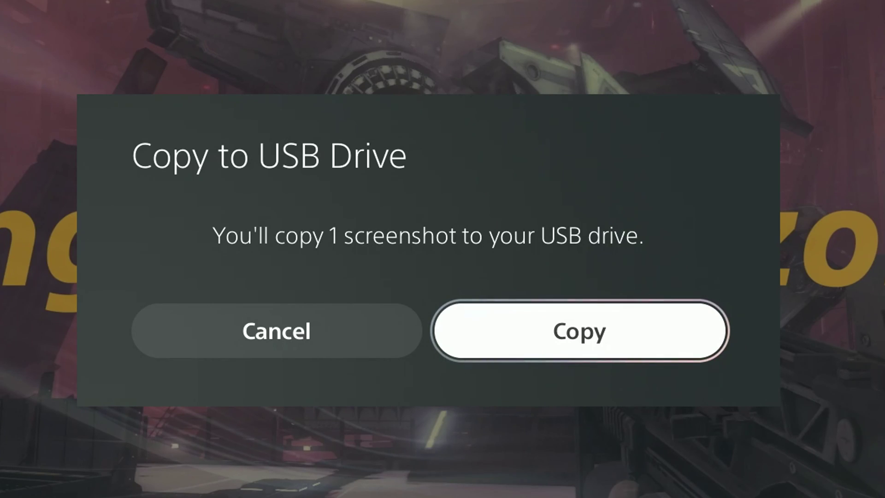
key("Return")
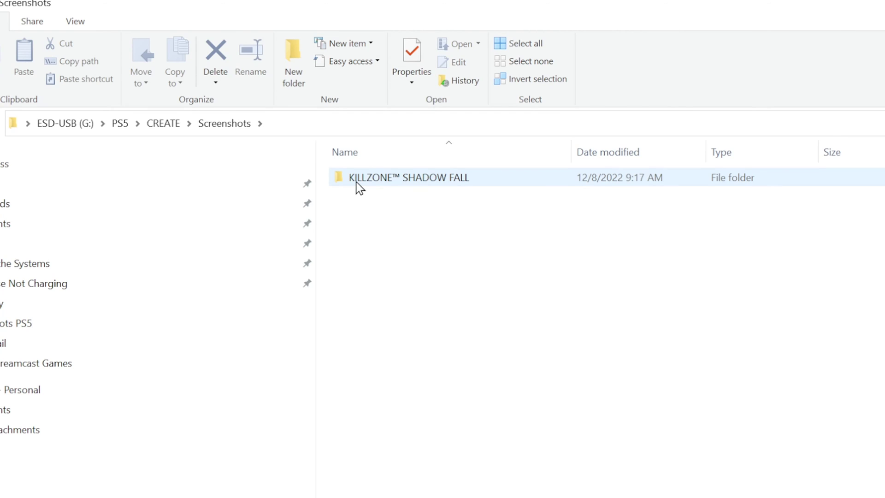
double_click(356, 182)
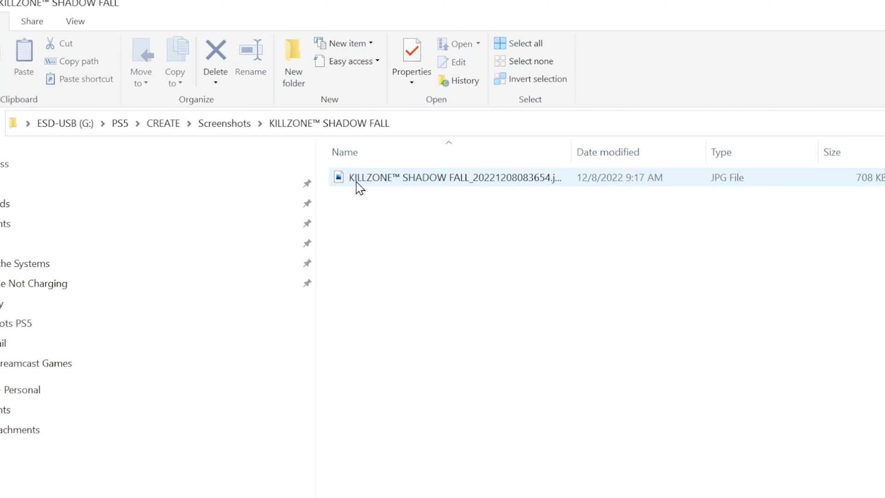
double_click(356, 182)
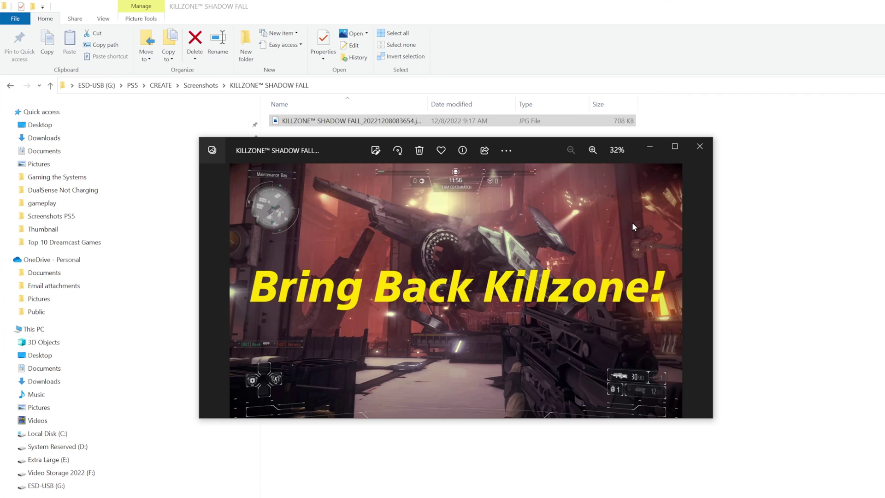